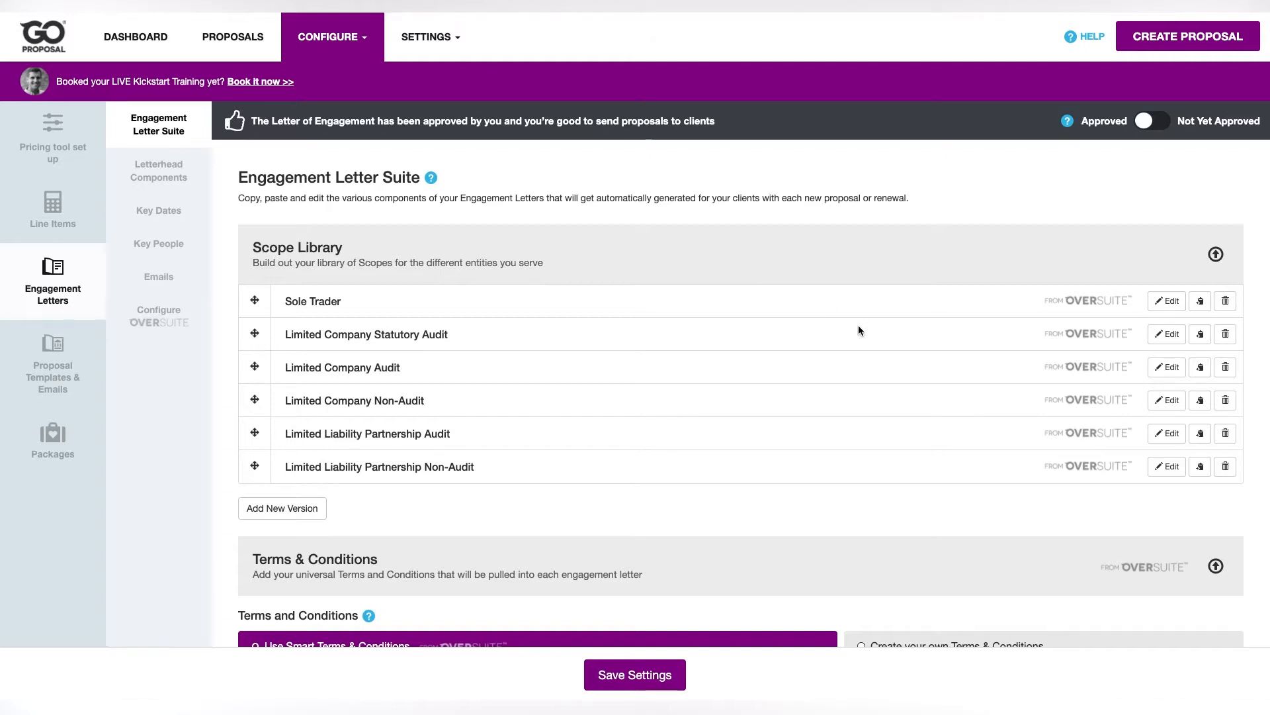
Review the Scope Library and Smart Terms & Conditions, and expand the Privacy Notice section to view its content.
{"action": "scroll", "coordinate": [855, 328], "scroll_direction": "down", "scroll_amount": 3}
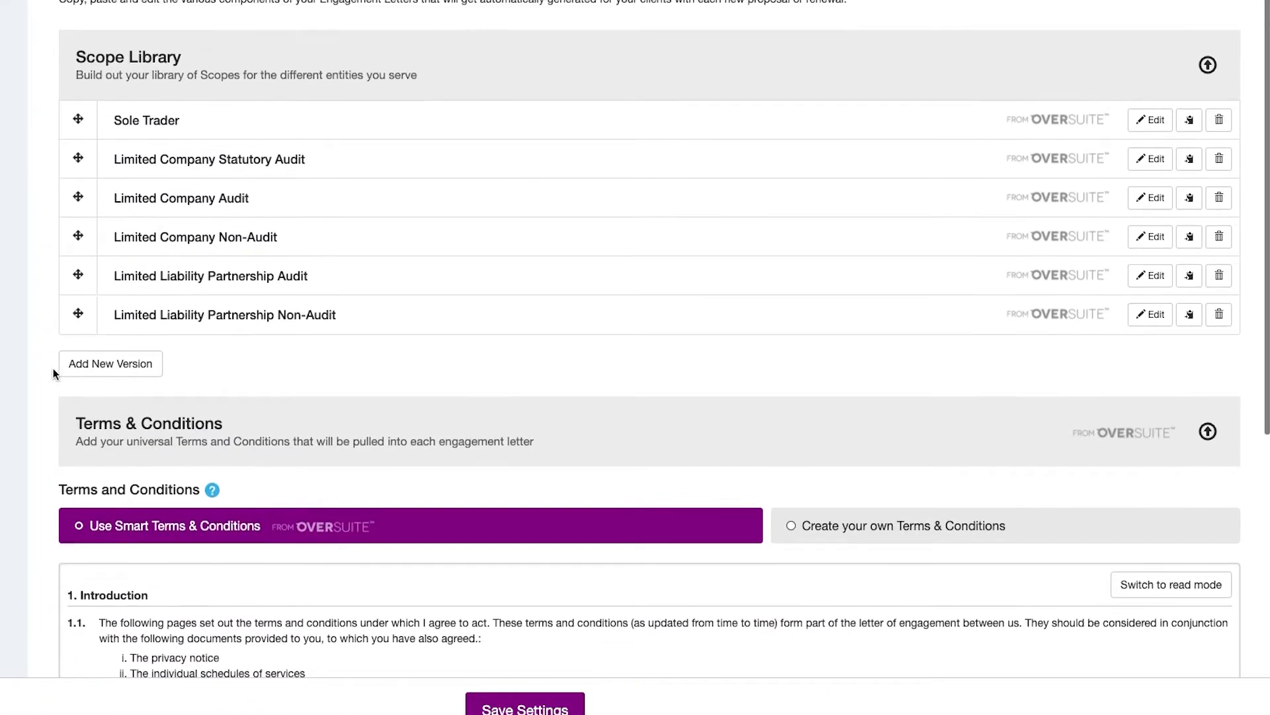
{"action": "scroll", "coordinate": [53, 368], "scroll_direction": "up", "scroll_amount": 3}
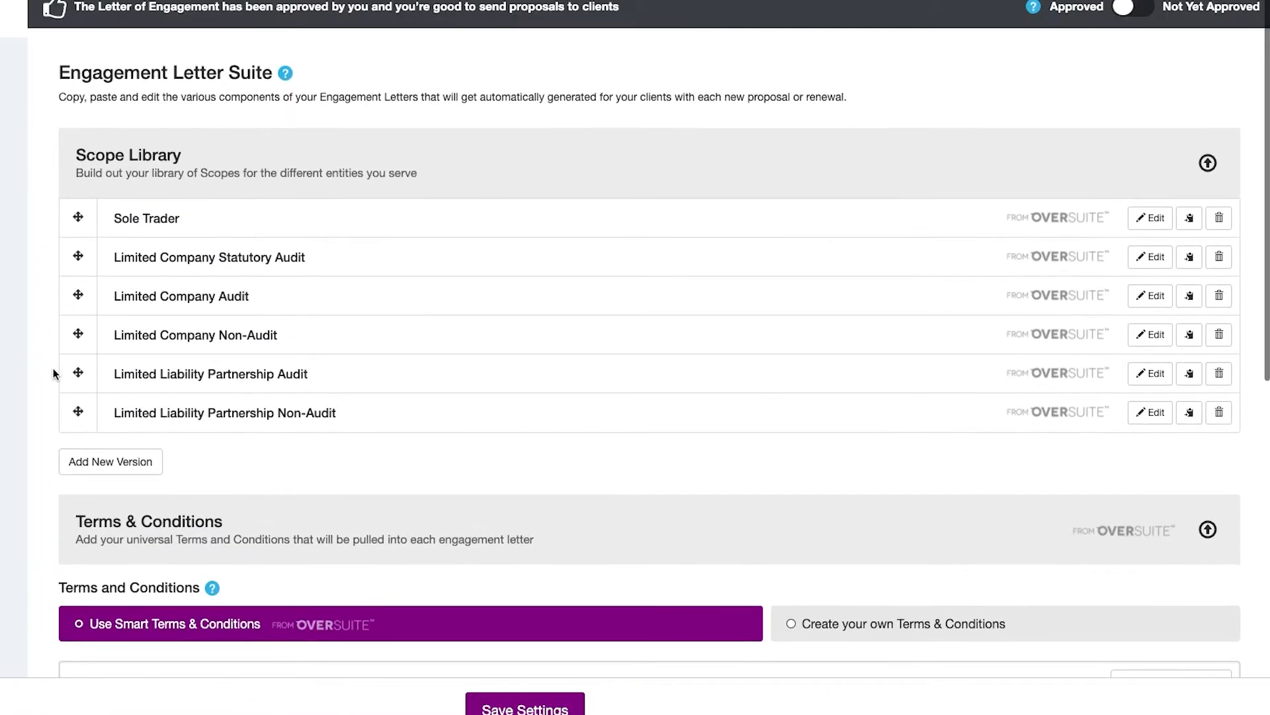
{"action": "scroll", "coordinate": [115, 333], "scroll_direction": "down", "scroll_amount": 6}
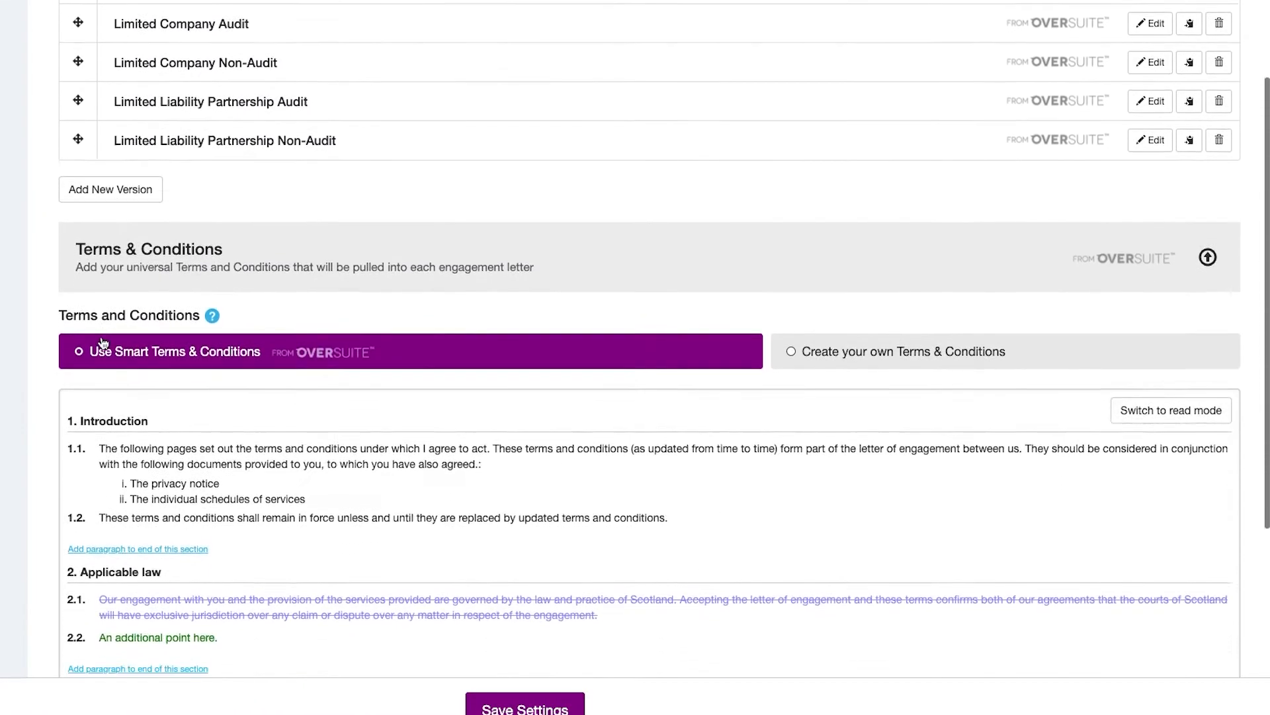
{"action": "scroll", "coordinate": [27, 340], "scroll_direction": "down", "scroll_amount": 5}
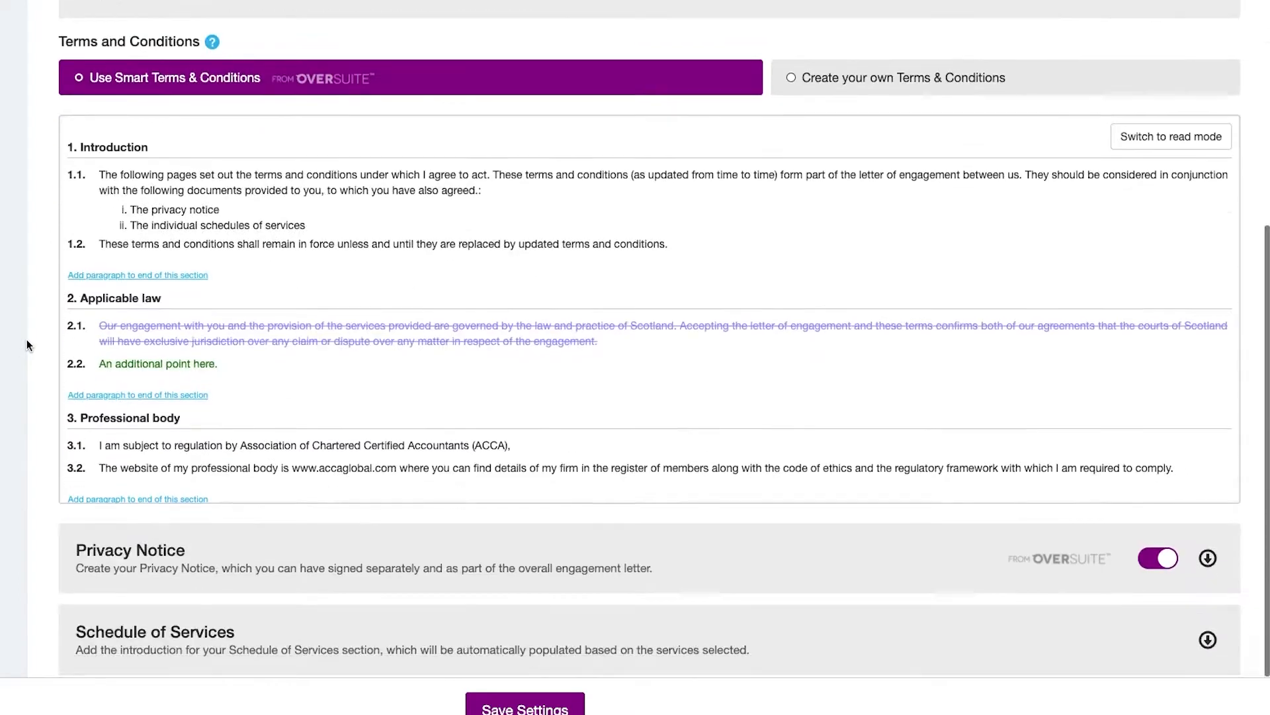
{"action": "left_click", "coordinate": [168, 431]}
{"action": "scroll", "coordinate": [26, 422], "scroll_direction": "down", "scroll_amount": 8}
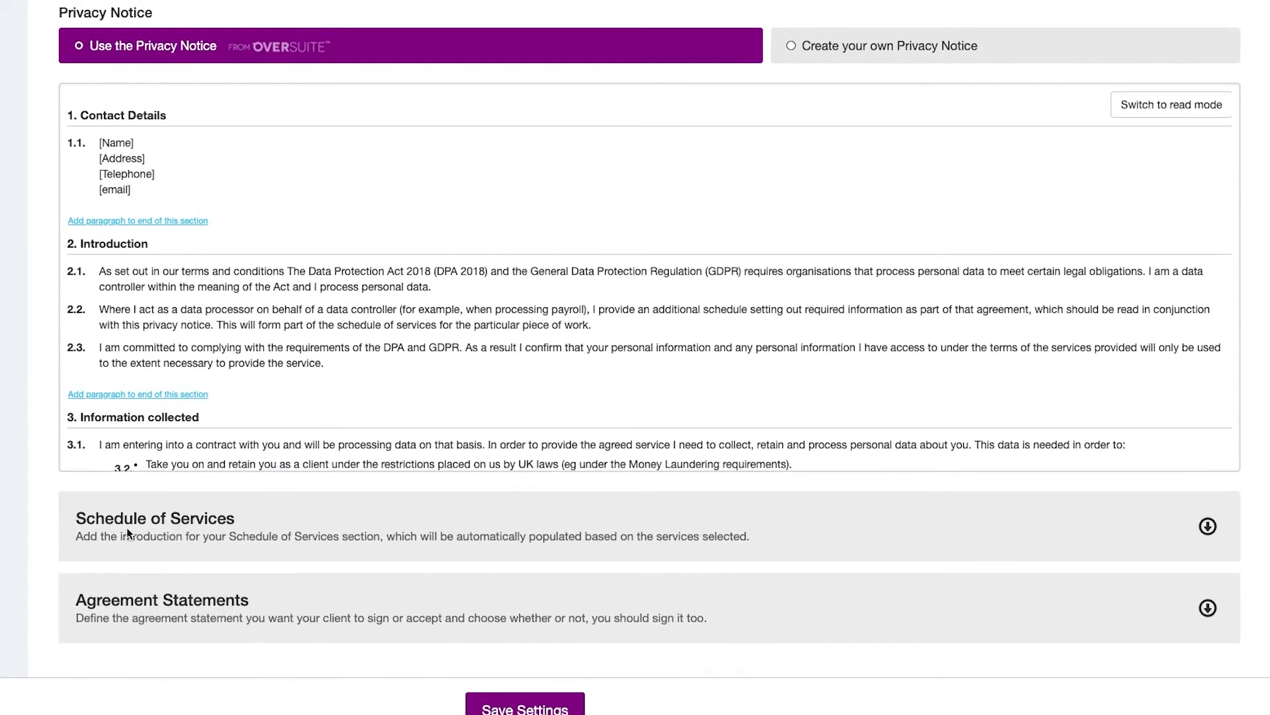
Expand the Schedule of Services and Agreement Statements sections to view their content.
{"action": "left_click", "coordinate": [126, 527]}
{"action": "scroll", "coordinate": [18, 514], "scroll_direction": "down", "scroll_amount": 3}
{"action": "scroll", "coordinate": [12, 520], "scroll_direction": "down", "scroll_amount": 2}
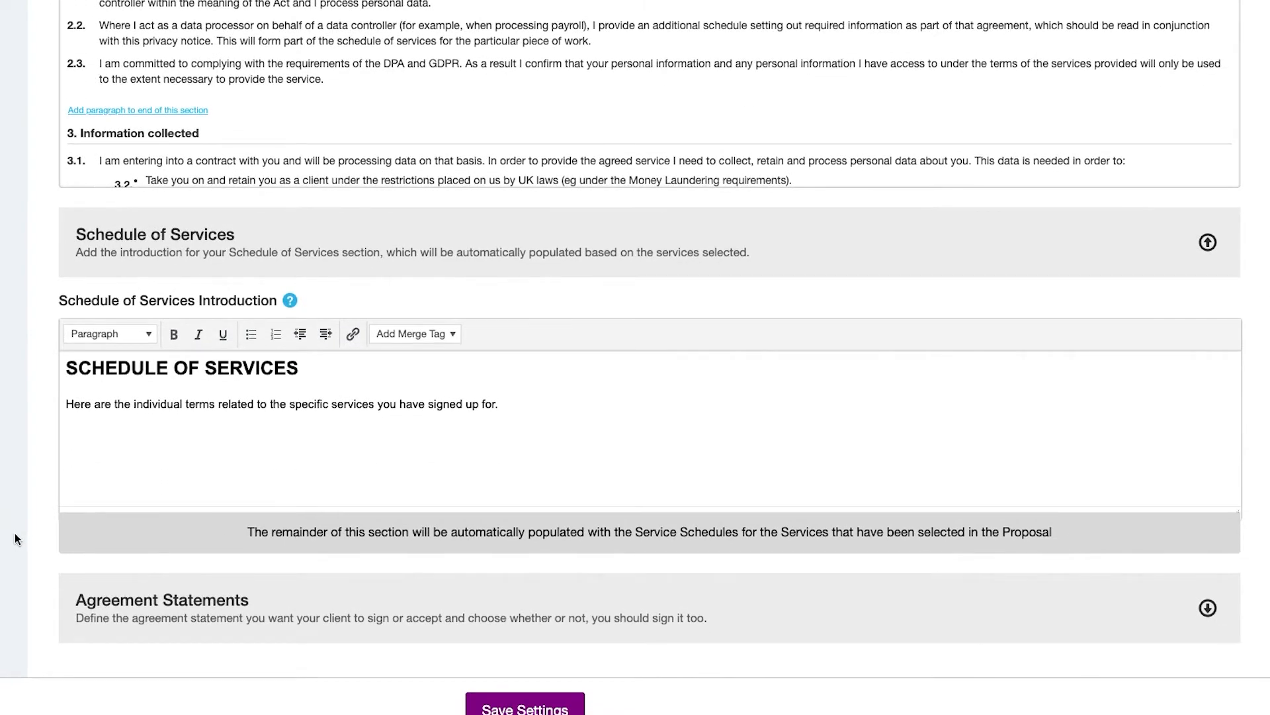
{"action": "left_click", "coordinate": [103, 599]}
{"action": "scroll", "coordinate": [17, 573], "scroll_direction": "down", "scroll_amount": 3}
{"action": "scroll", "coordinate": [17, 570], "scroll_direction": "down", "scroll_amount": 4}
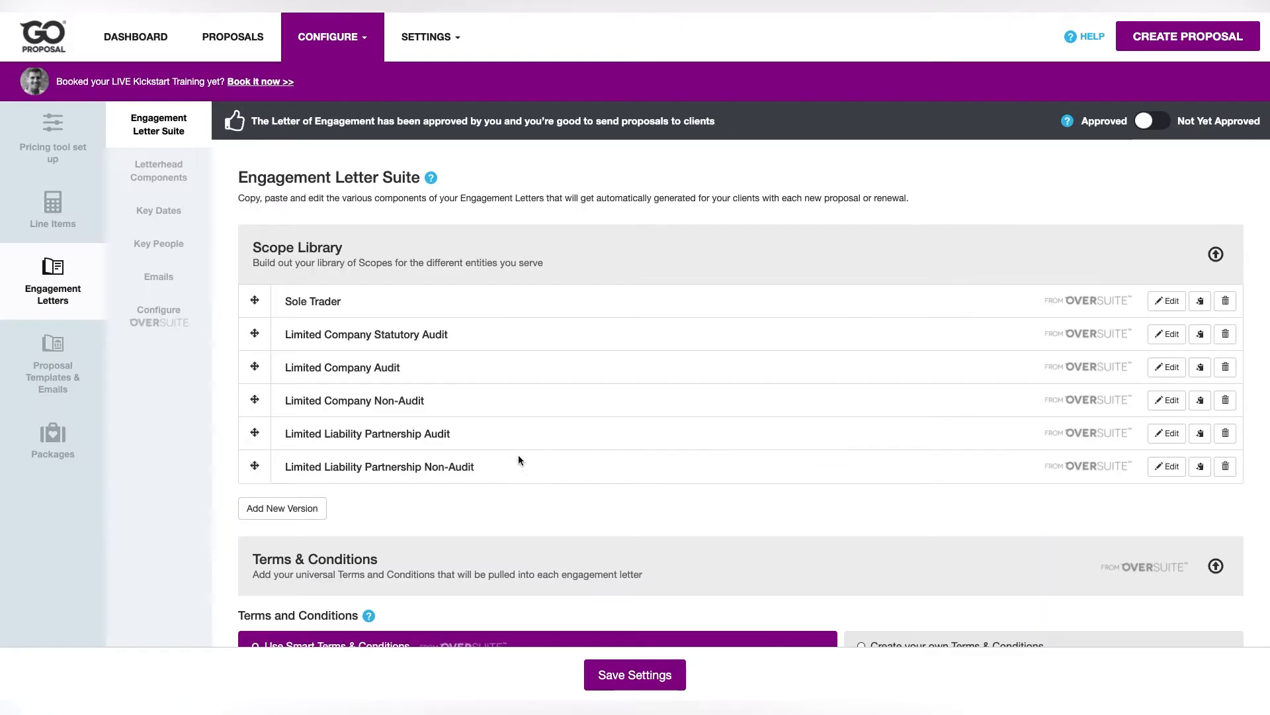
Open the Sole Trader scope for editing, view its create-your-own version, and switch back to Smart Engagement Letters.
{"action": "left_click", "coordinate": [1168, 303]}
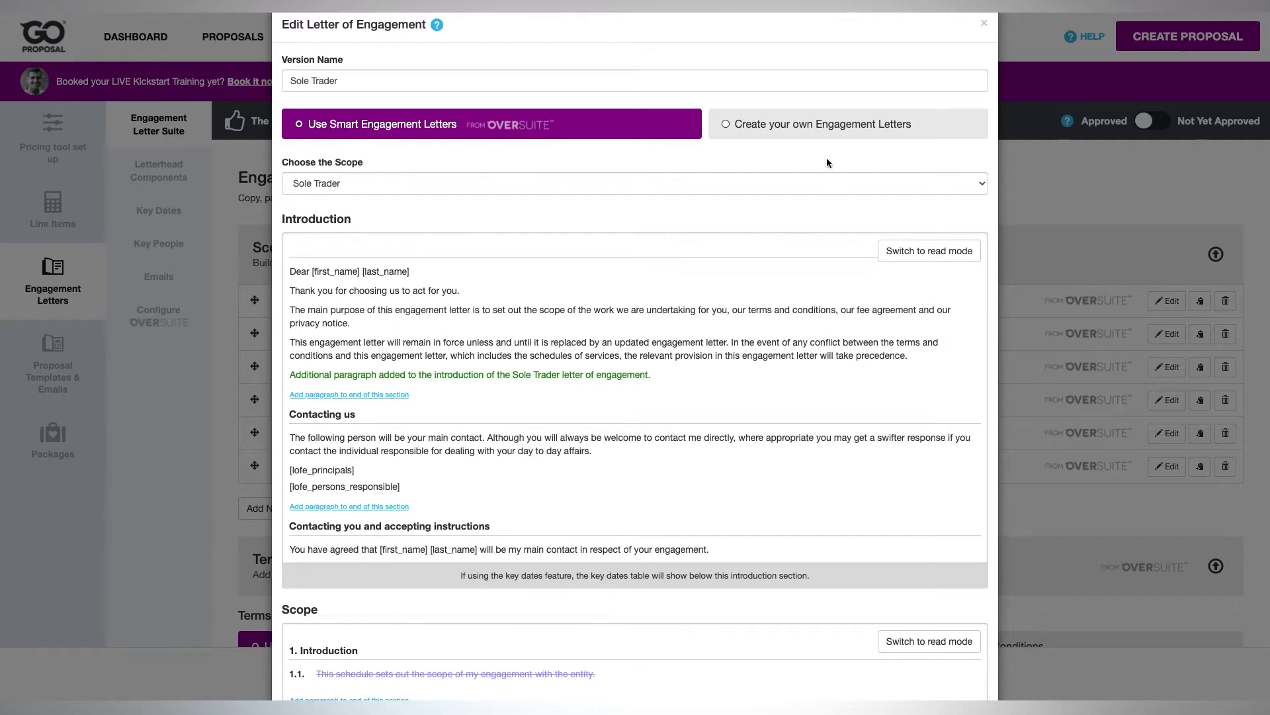
{"action": "left_click", "coordinate": [825, 132]}
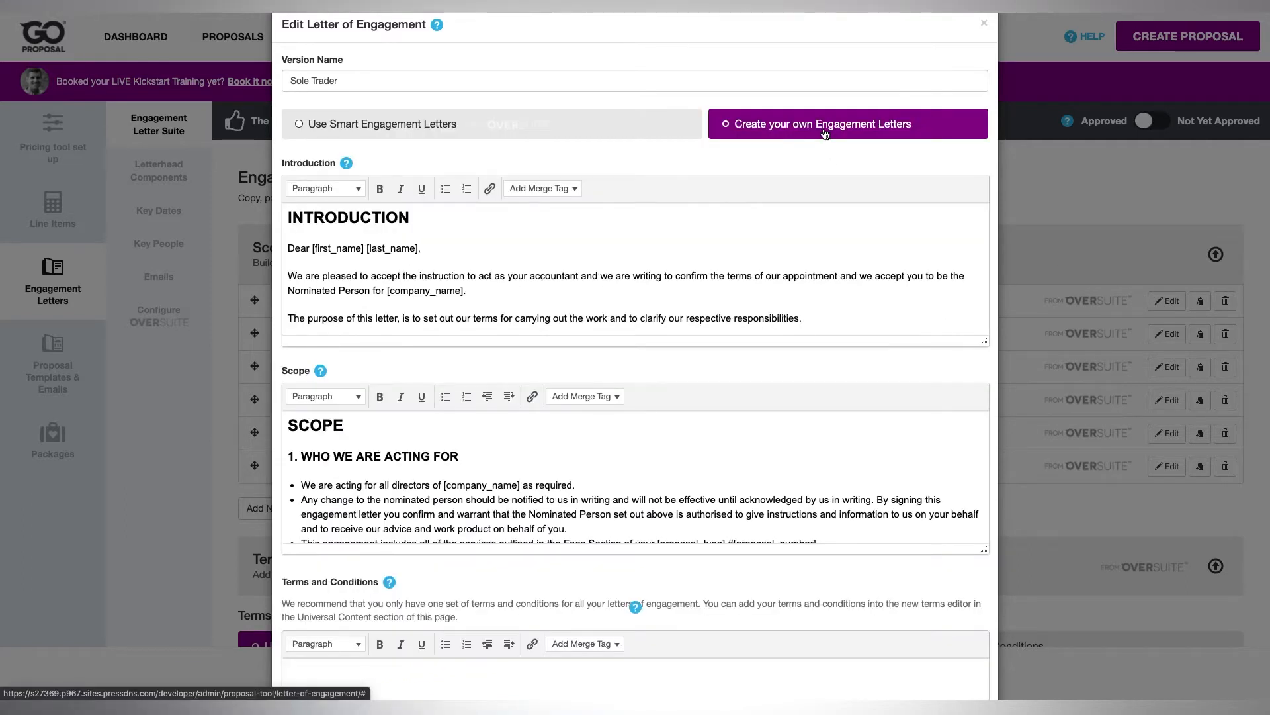
{"action": "left_click", "coordinate": [556, 126]}
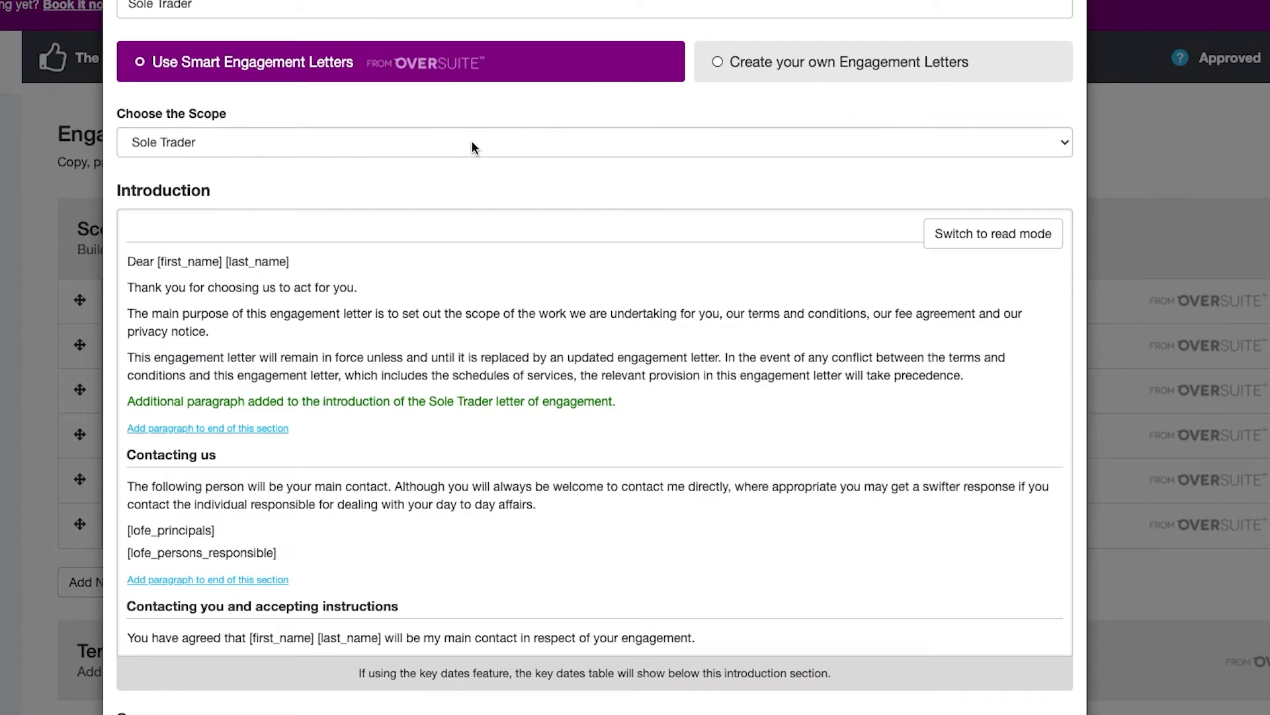
Examine the Introduction and Scope text of the Sole Trader letter, including its added, edited and struck-out paragraphs.
{"action": "scroll", "coordinate": [395, 216], "scroll_direction": "down", "scroll_amount": 6}
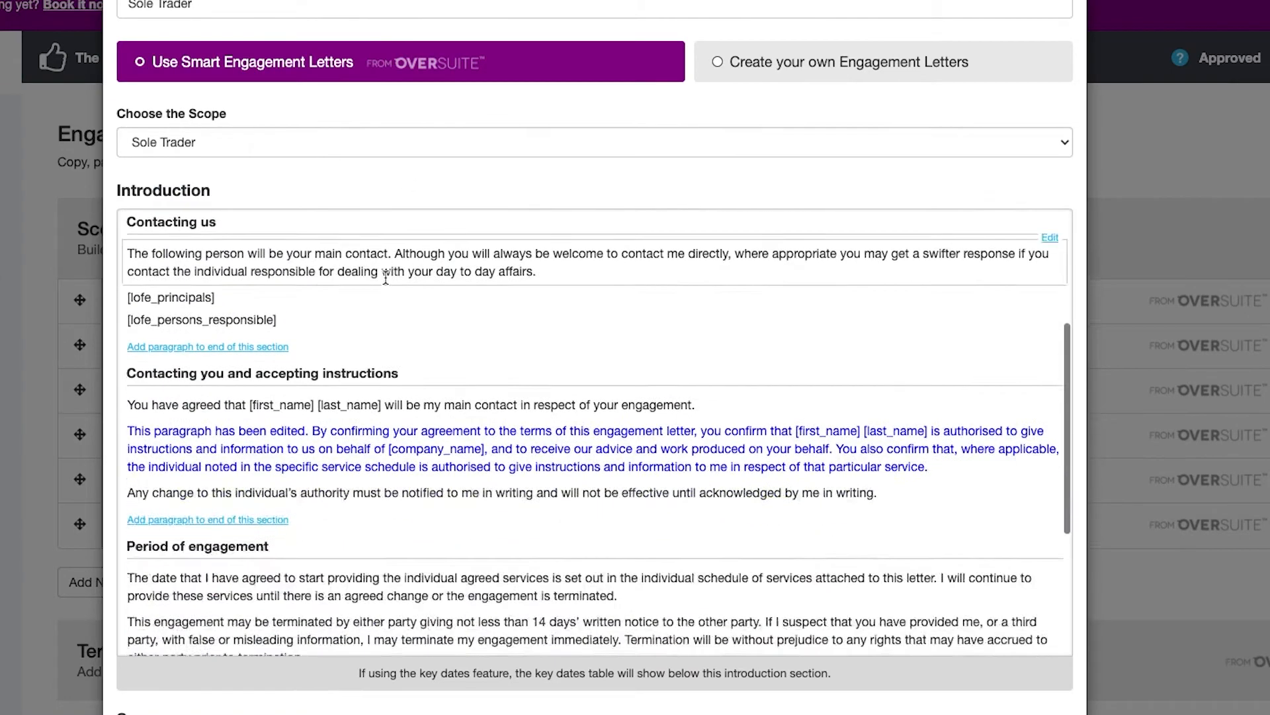
{"action": "scroll", "coordinate": [216, 289], "scroll_direction": "down", "scroll_amount": 2}
{"action": "scroll", "coordinate": [105, 282], "scroll_direction": "down", "scroll_amount": 7}
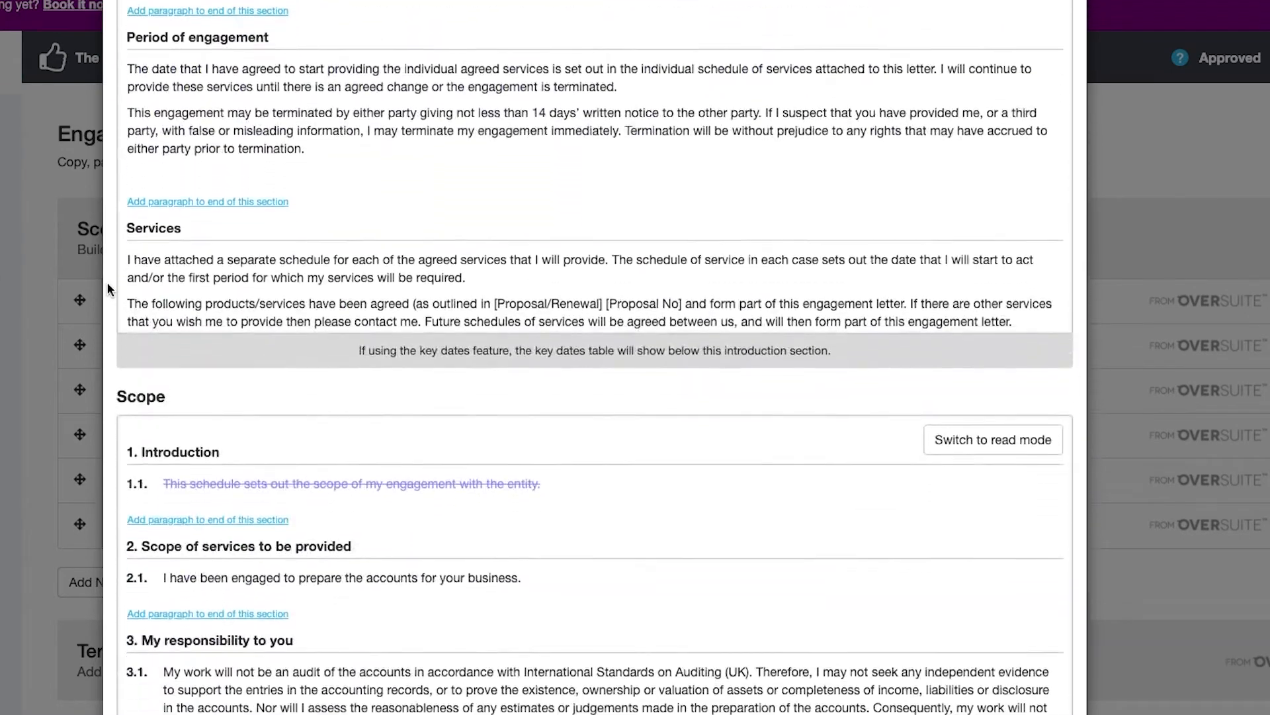
{"action": "scroll", "coordinate": [289, 364], "scroll_direction": "down", "scroll_amount": 3}
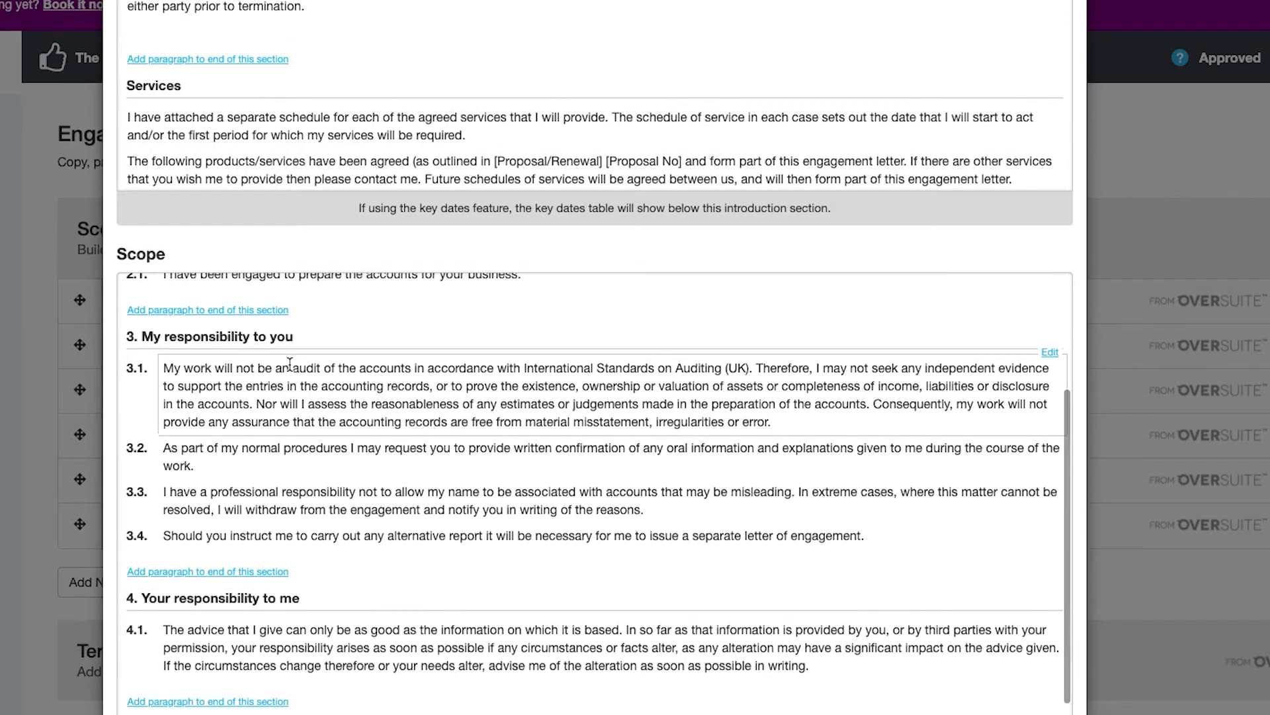
{"action": "scroll", "coordinate": [290, 363], "scroll_direction": "up", "scroll_amount": 3}
{"action": "scroll", "coordinate": [289, 364], "scroll_direction": "up", "scroll_amount": 6}
{"action": "scroll", "coordinate": [169, 366], "scroll_direction": "up", "scroll_amount": 2}
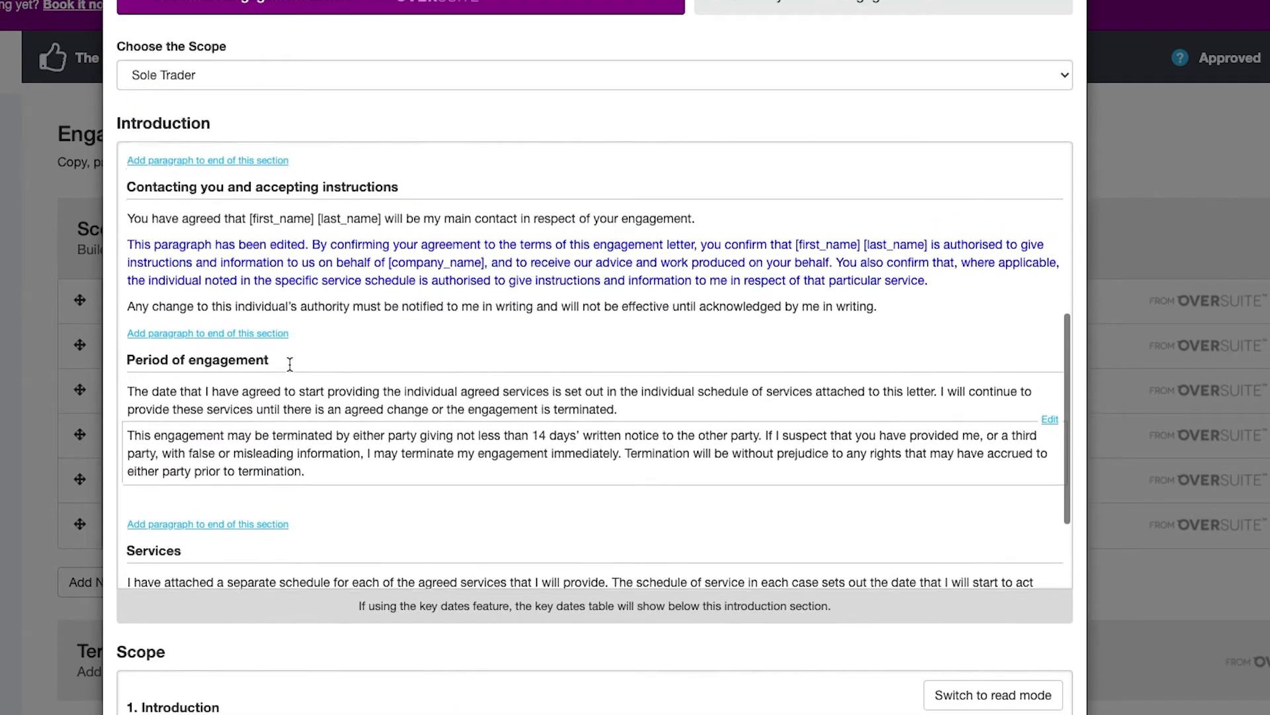
{"action": "scroll", "coordinate": [108, 368], "scroll_direction": "down", "scroll_amount": 3}
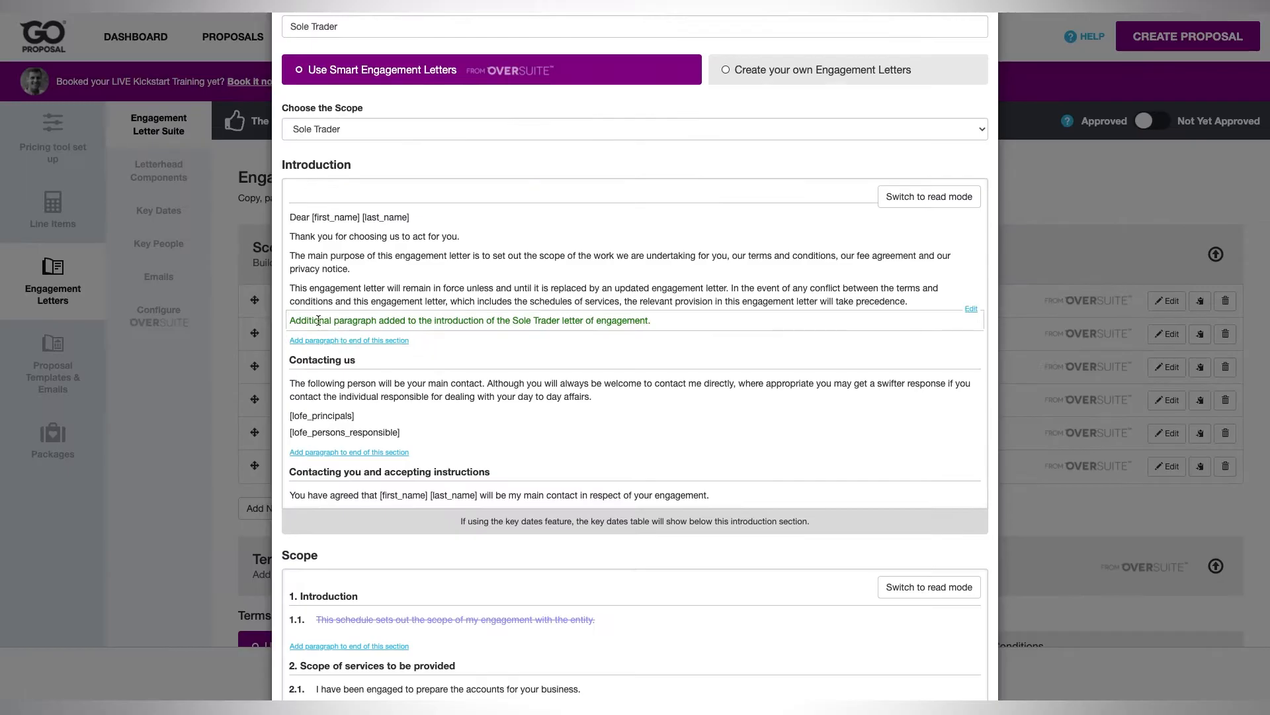
{"action": "scroll", "coordinate": [188, 231], "scroll_direction": "down", "scroll_amount": 4}
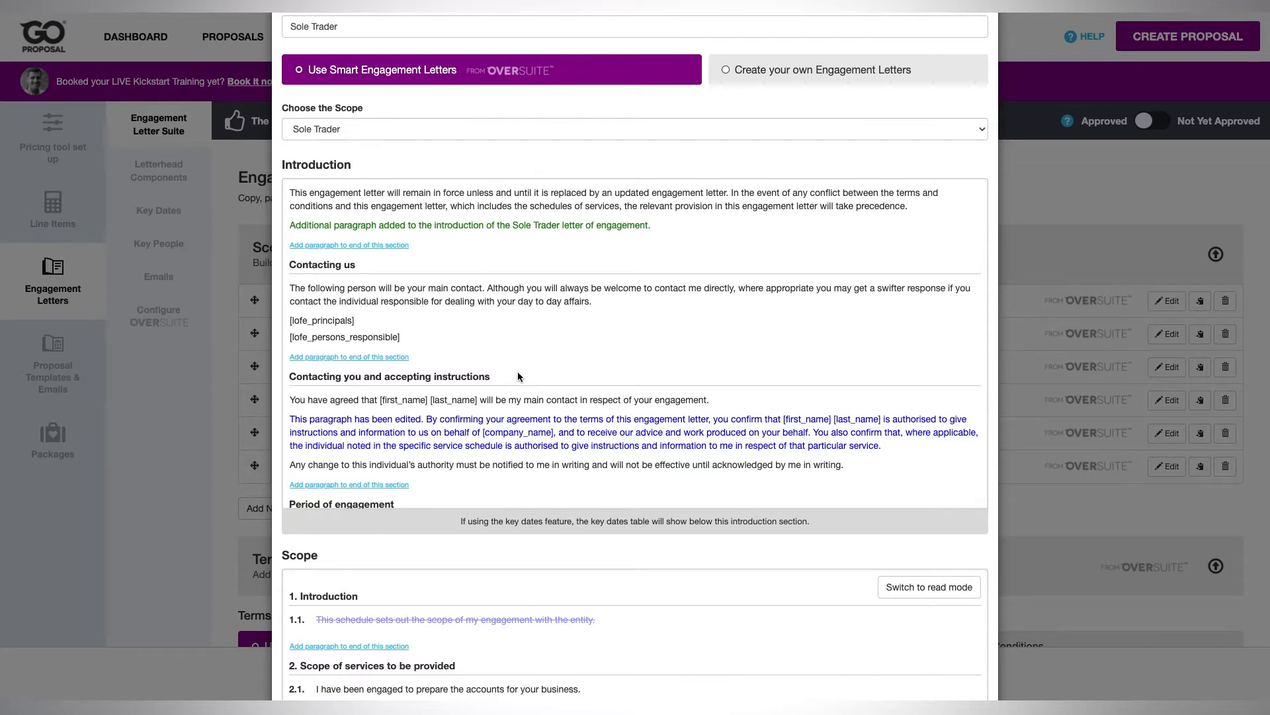
View the Sole Trader letter's Introduction in read mode and return it to edit mode.
{"action": "scroll", "coordinate": [728, 298], "scroll_direction": "up", "scroll_amount": 2}
{"action": "left_click", "coordinate": [936, 197]}
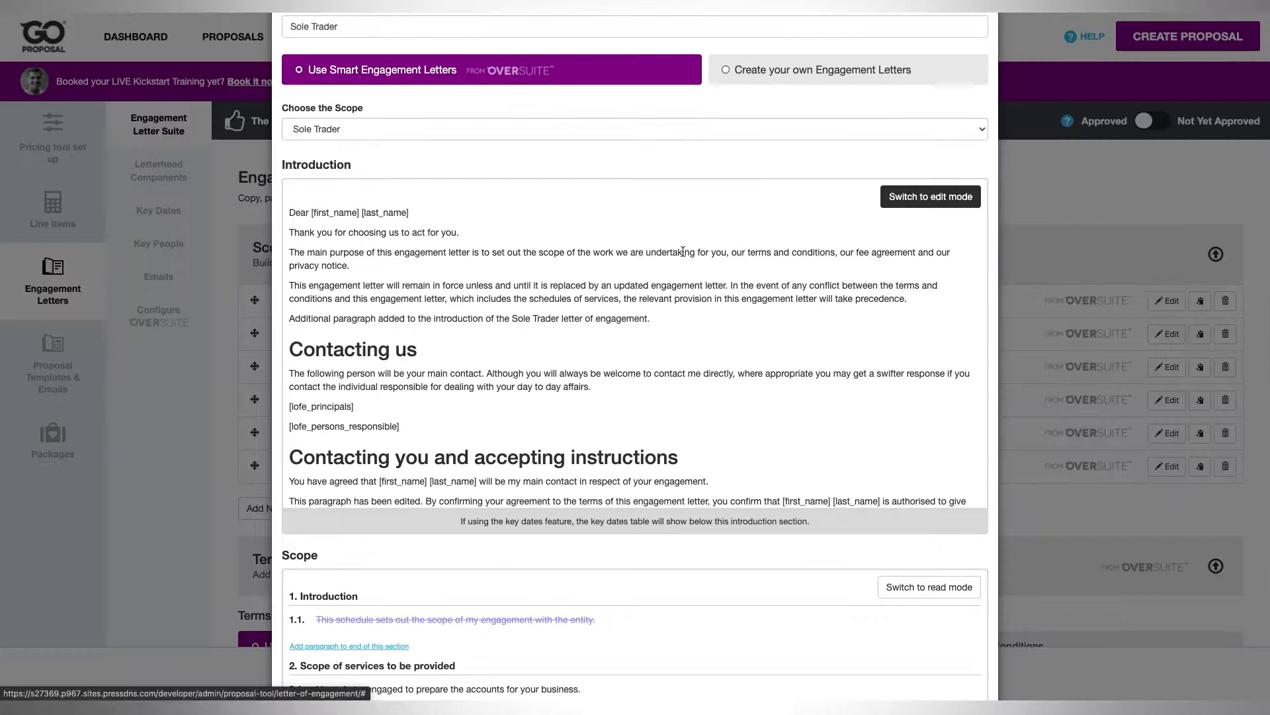
{"action": "scroll", "coordinate": [651, 305], "scroll_direction": "down", "scroll_amount": 5}
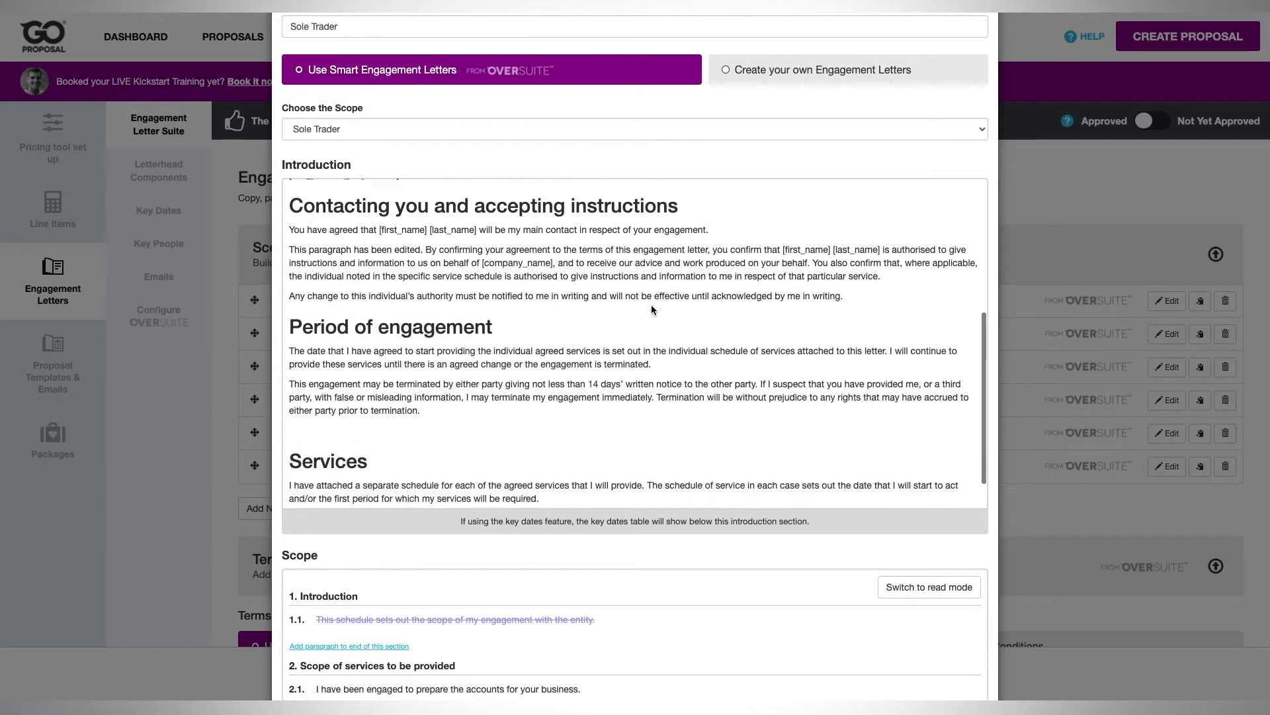
{"action": "scroll", "coordinate": [651, 304], "scroll_direction": "up", "scroll_amount": 5}
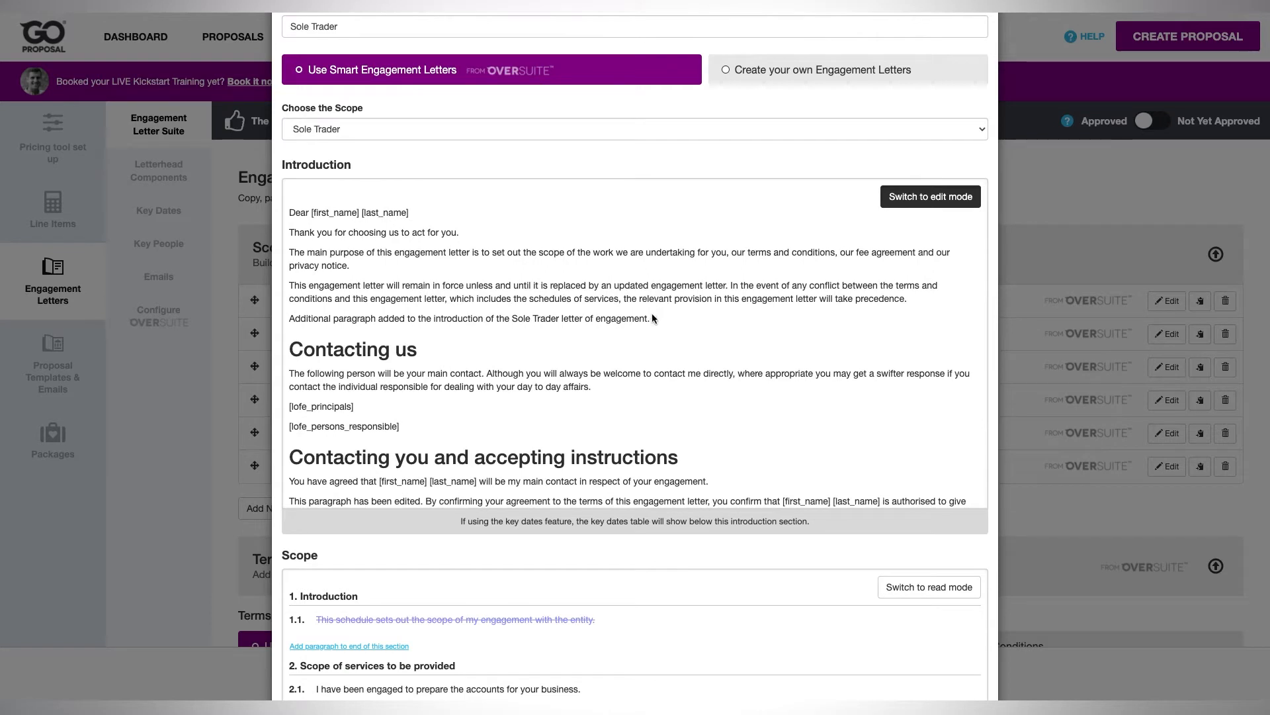
{"action": "left_click", "coordinate": [904, 198]}
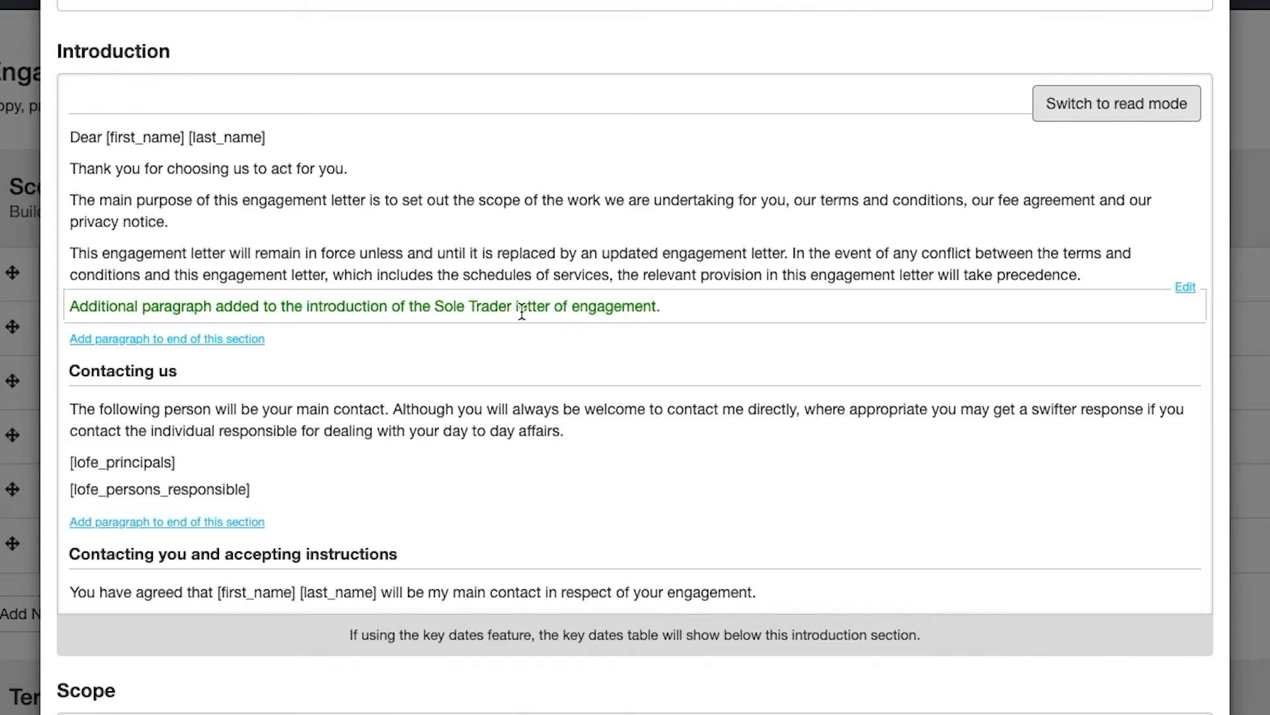
Open the editor for adding a paragraph to the end of the Introduction's opening section, above Contacting us.
{"action": "scroll", "coordinate": [522, 311], "scroll_direction": "down", "scroll_amount": 3}
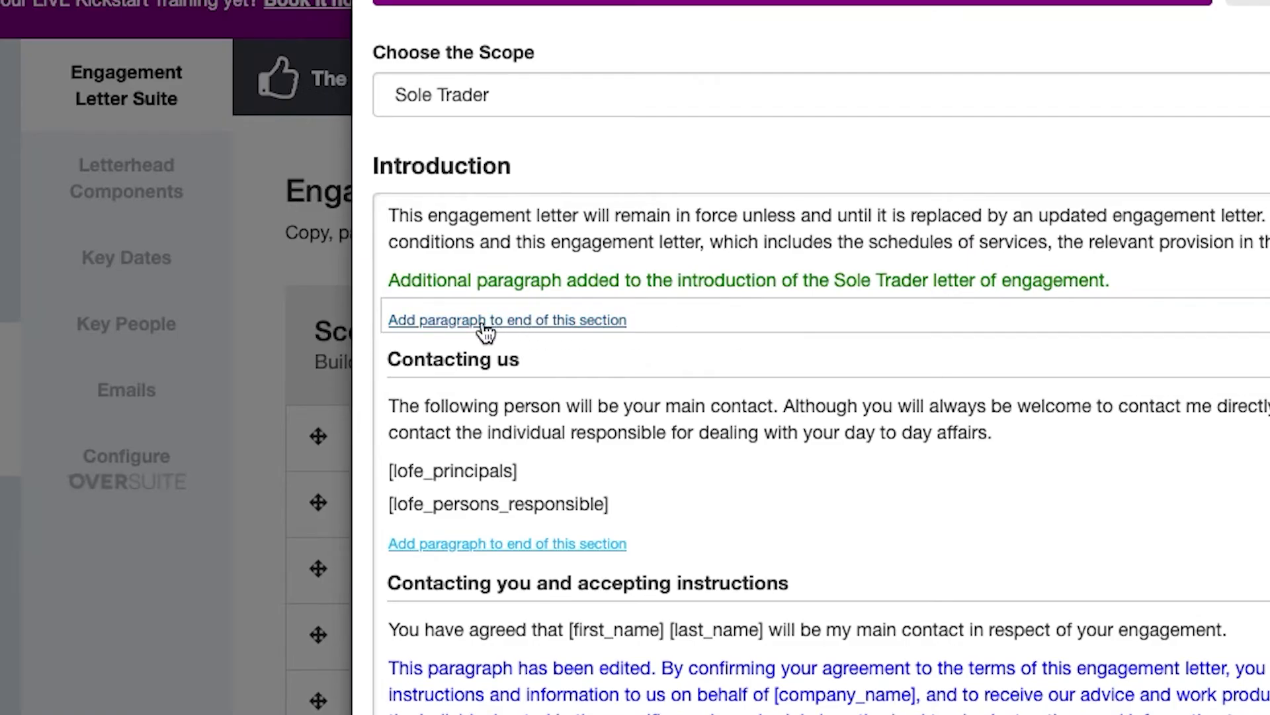
{"action": "left_click", "coordinate": [555, 320]}
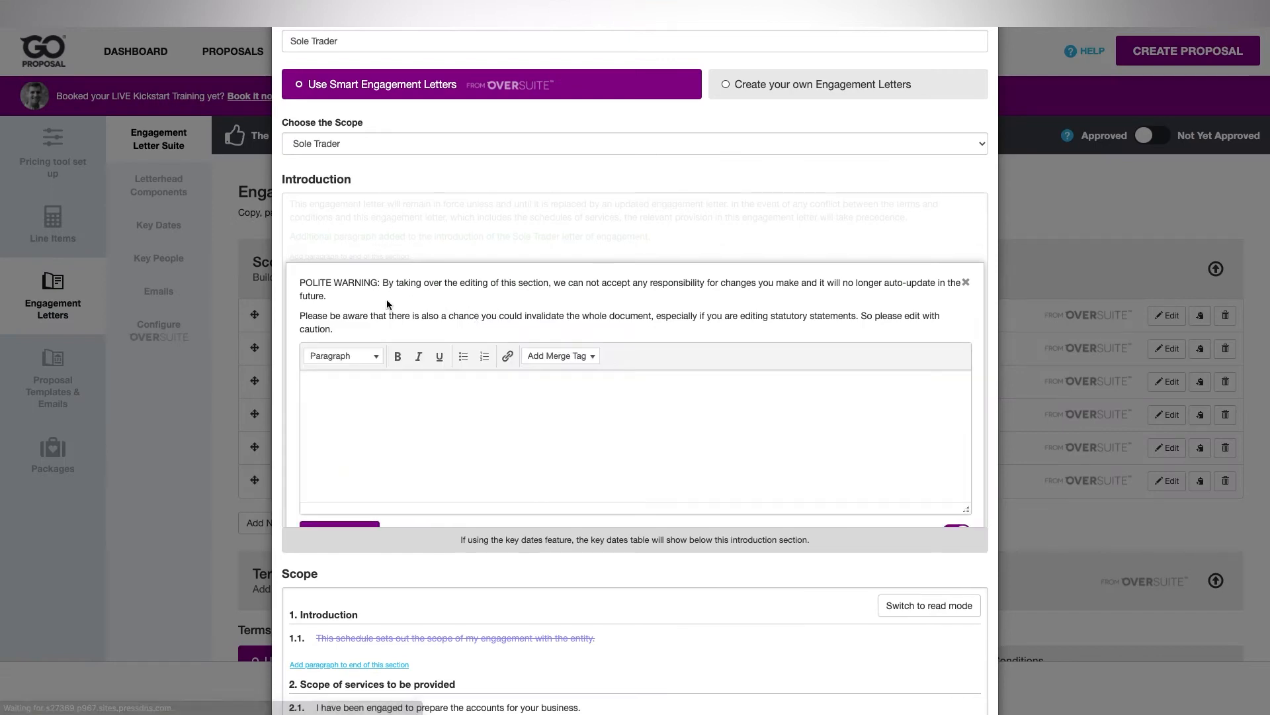
{"action": "scroll", "coordinate": [454, 383], "scroll_direction": "down", "scroll_amount": 2}
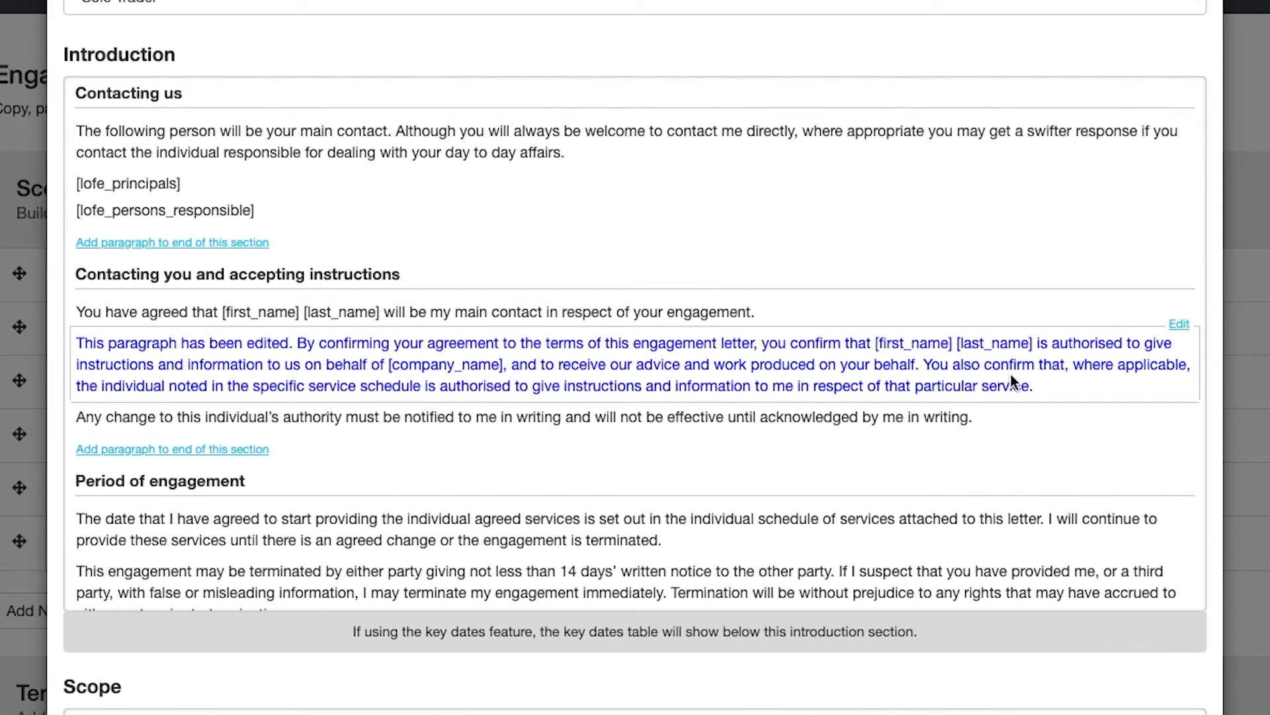
Compare the overwritten paragraph under Contacting you and accepting instructions with its original, and open the termination-notice paragraph for editing.
{"action": "left_click", "coordinate": [1177, 328]}
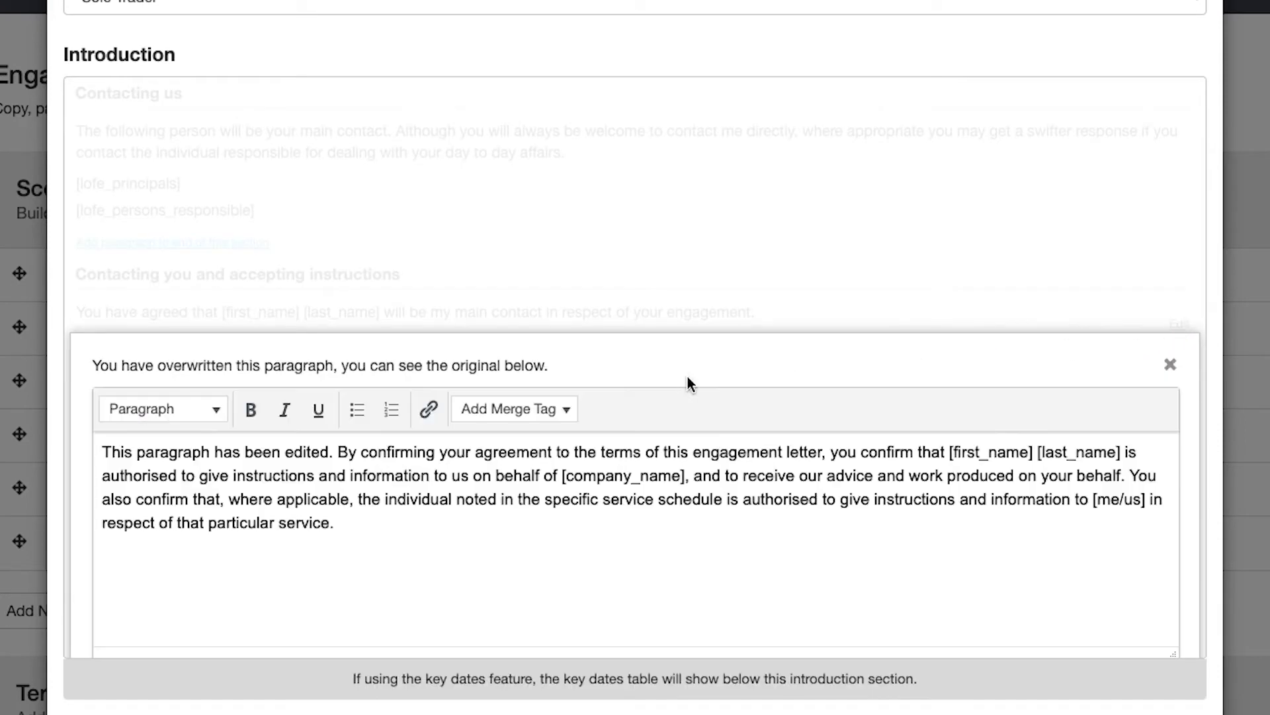
{"action": "scroll", "coordinate": [630, 447], "scroll_direction": "down", "scroll_amount": 5}
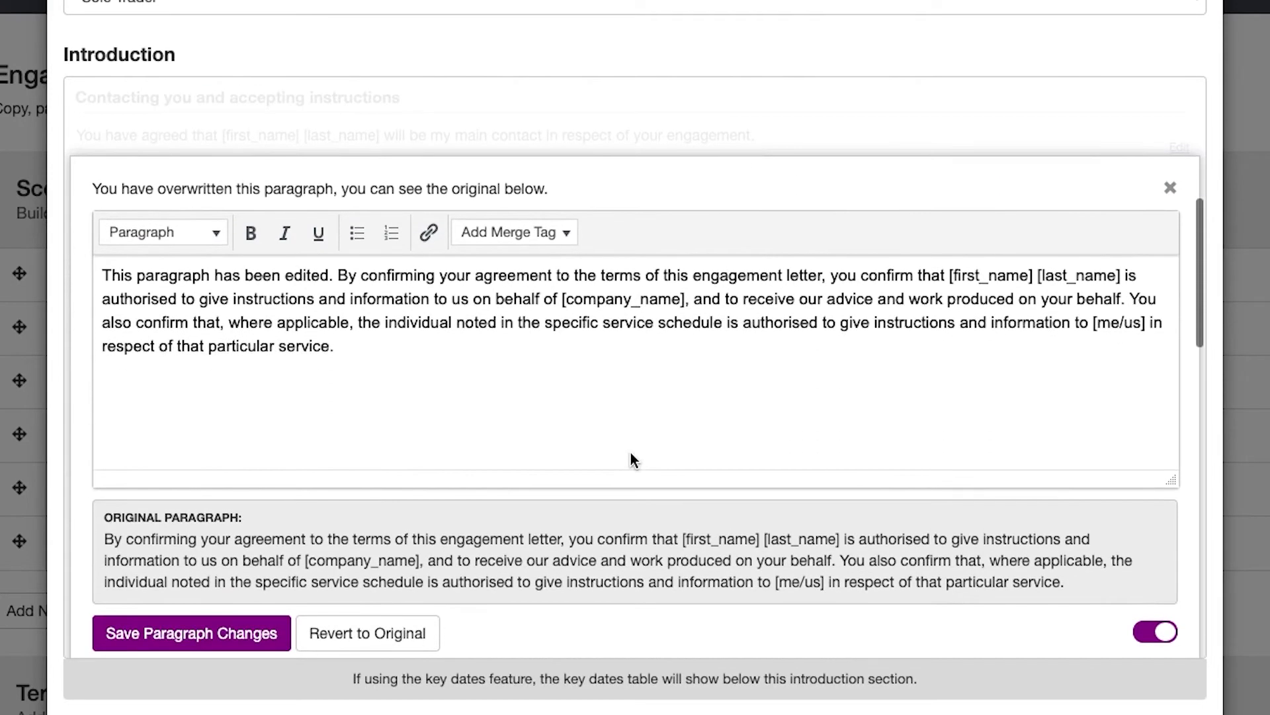
{"action": "scroll", "coordinate": [629, 451], "scroll_direction": "down", "scroll_amount": 1}
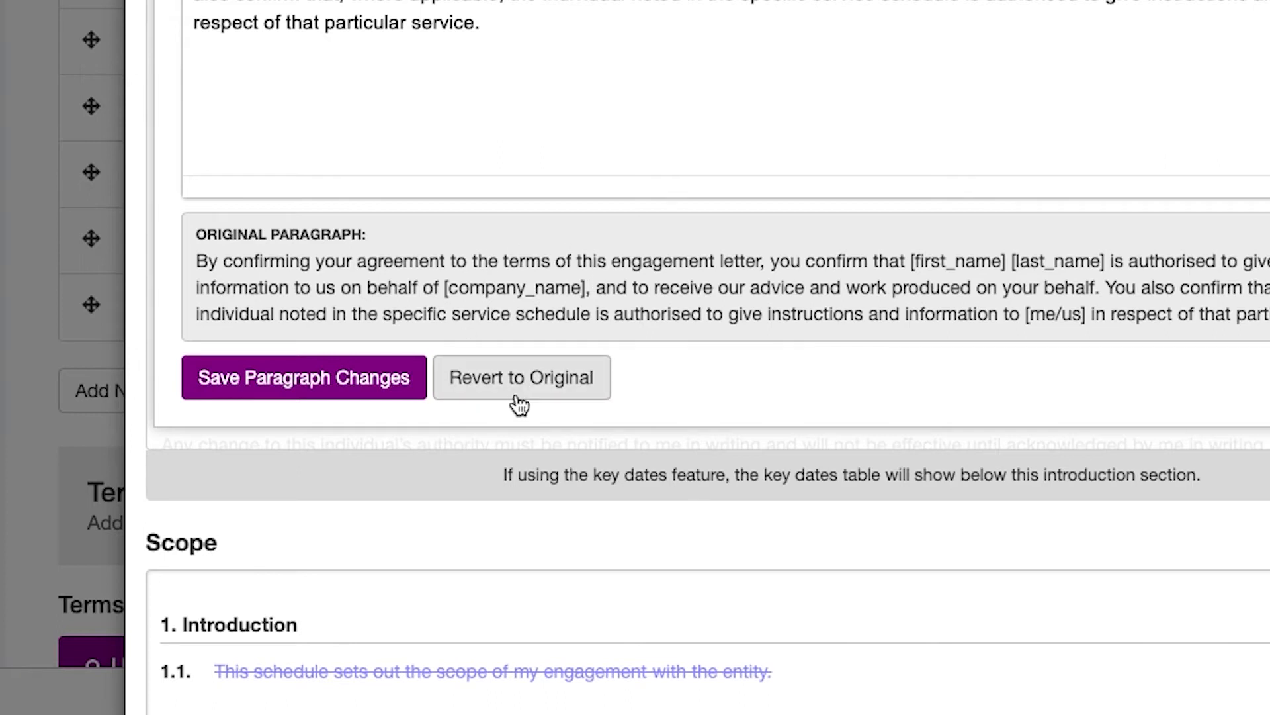
{"action": "left_click", "coordinate": [519, 404]}
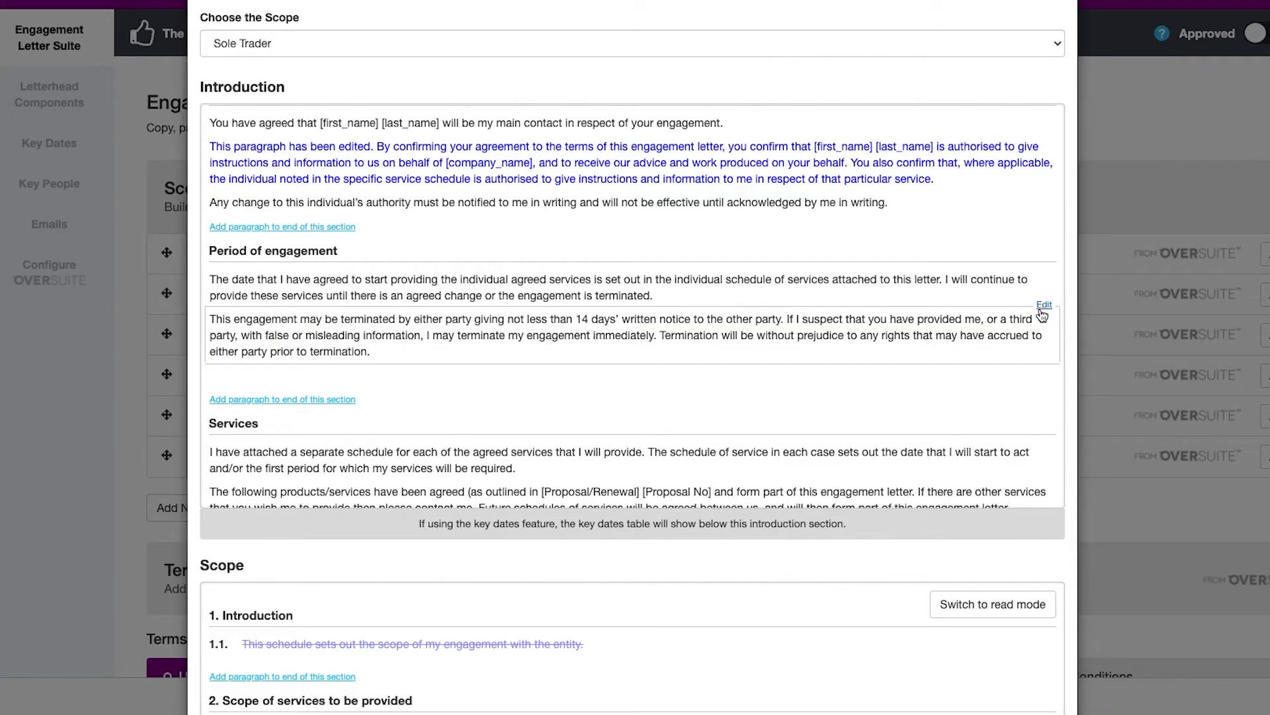
{"action": "left_click", "coordinate": [1043, 306]}
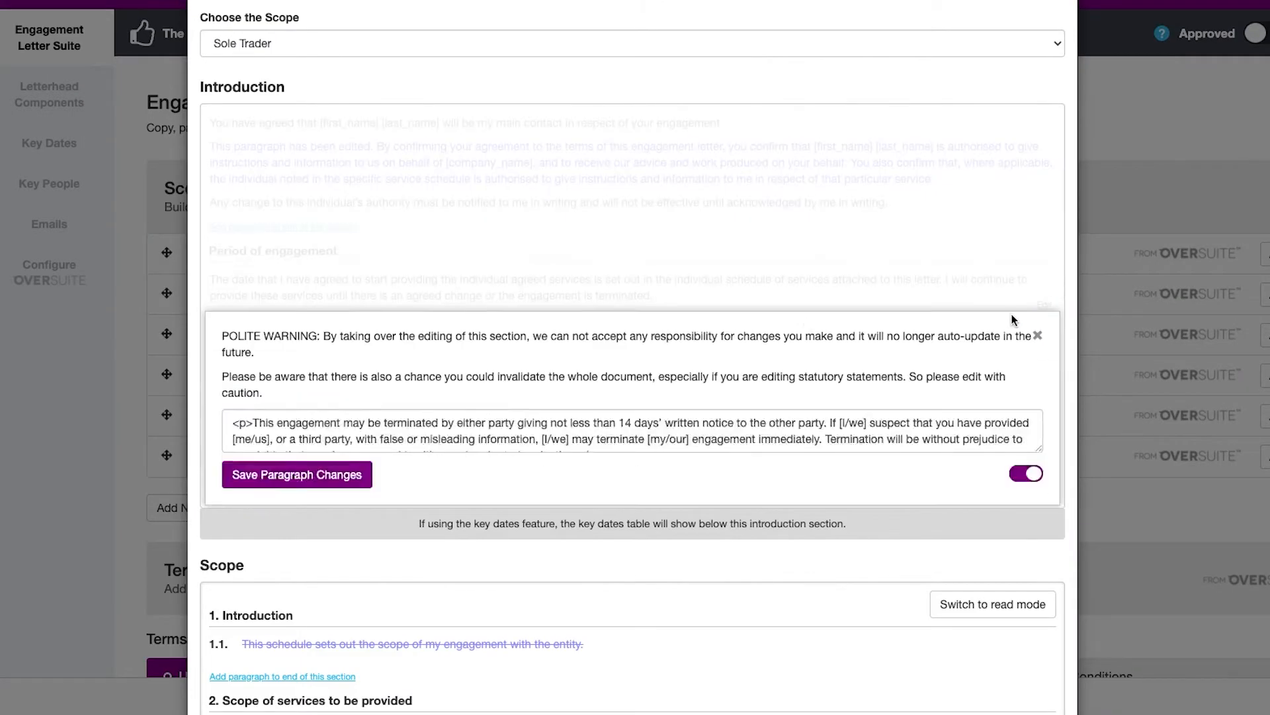
{"action": "scroll", "coordinate": [406, 262], "scroll_direction": "down", "scroll_amount": 2}
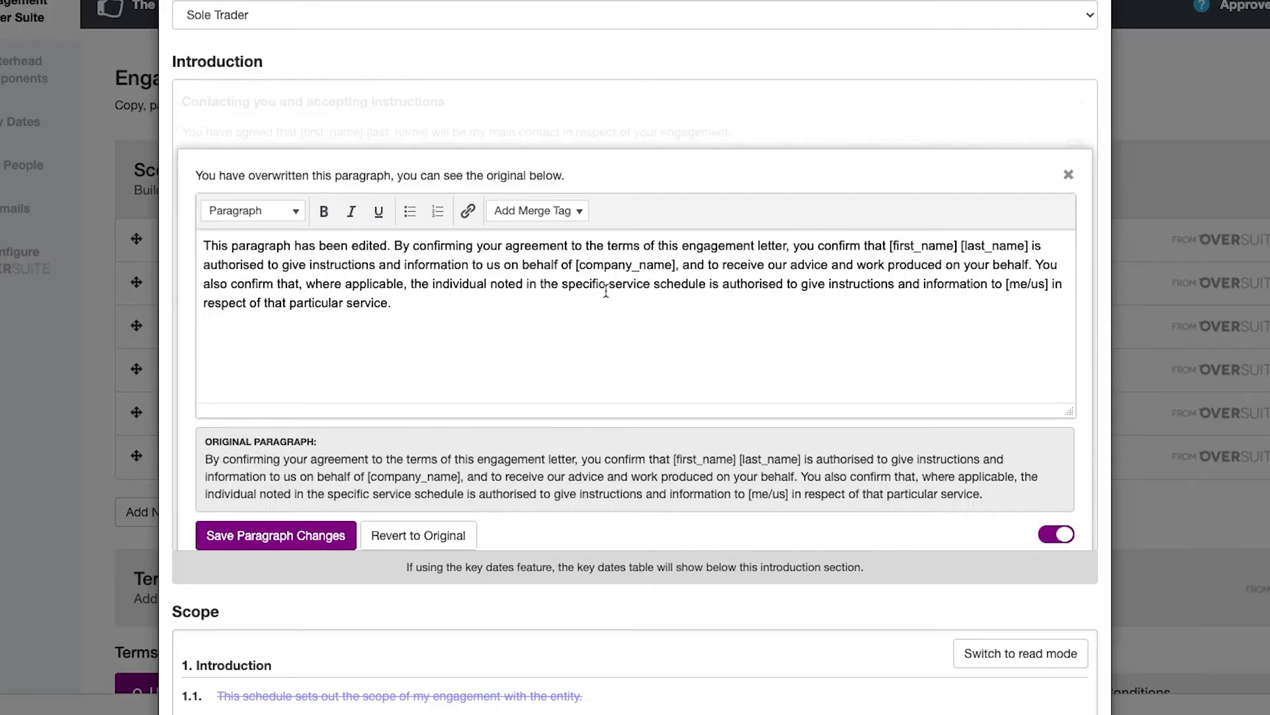
Review the Smart Terms & Conditions and switch the section to Create your own Terms & Conditions.
{"action": "scroll", "coordinate": [604, 289], "scroll_direction": "down", "scroll_amount": 3}
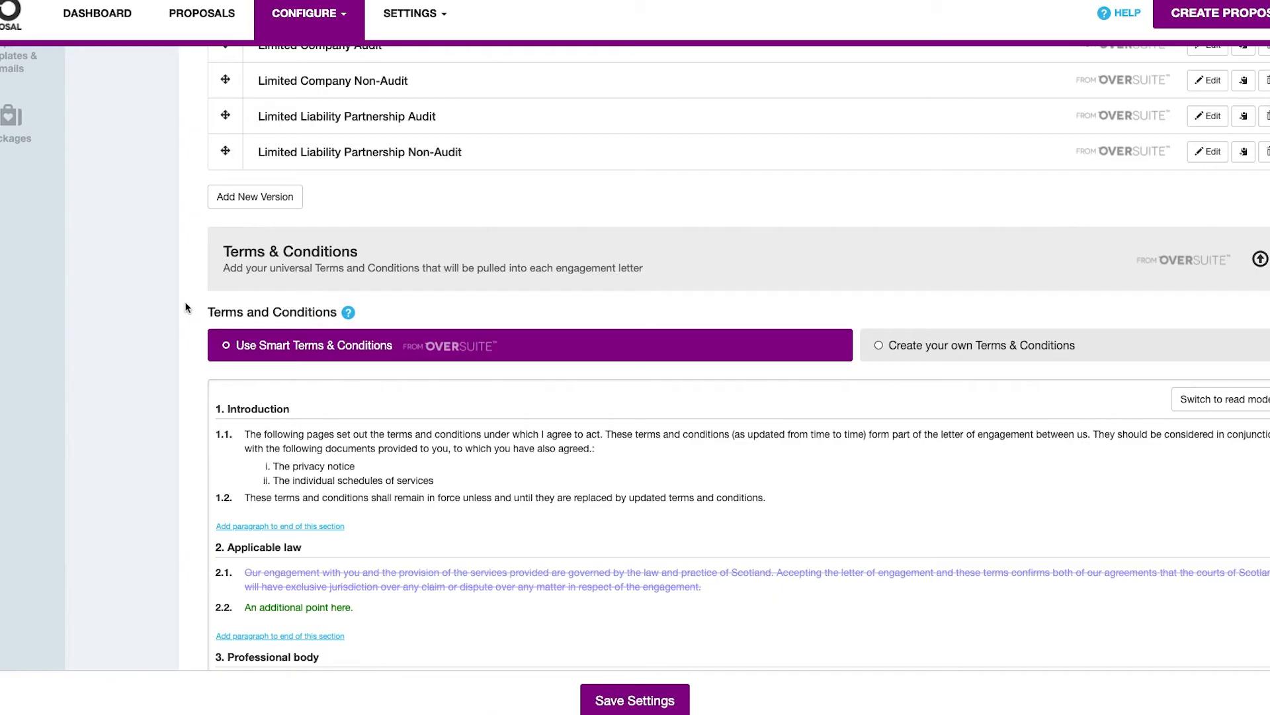
{"action": "scroll", "coordinate": [185, 307], "scroll_direction": "down", "scroll_amount": 3}
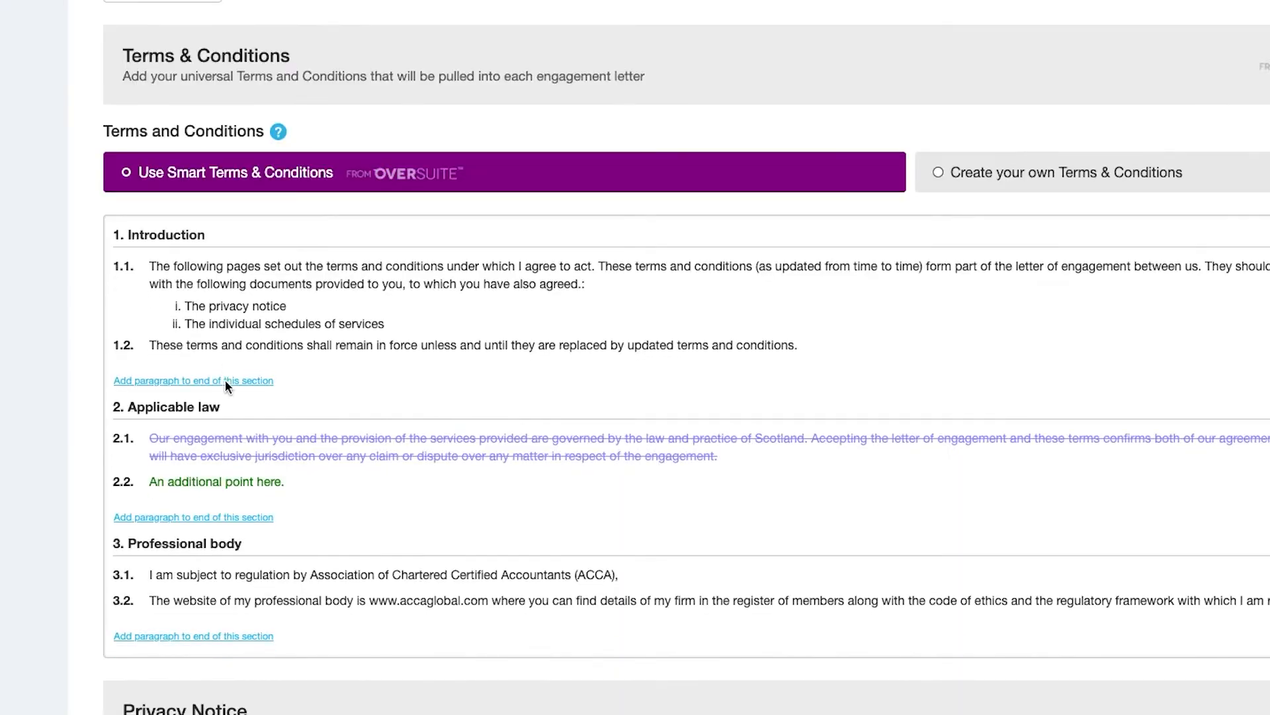
{"action": "scroll", "coordinate": [305, 377], "scroll_direction": "down", "scroll_amount": 2}
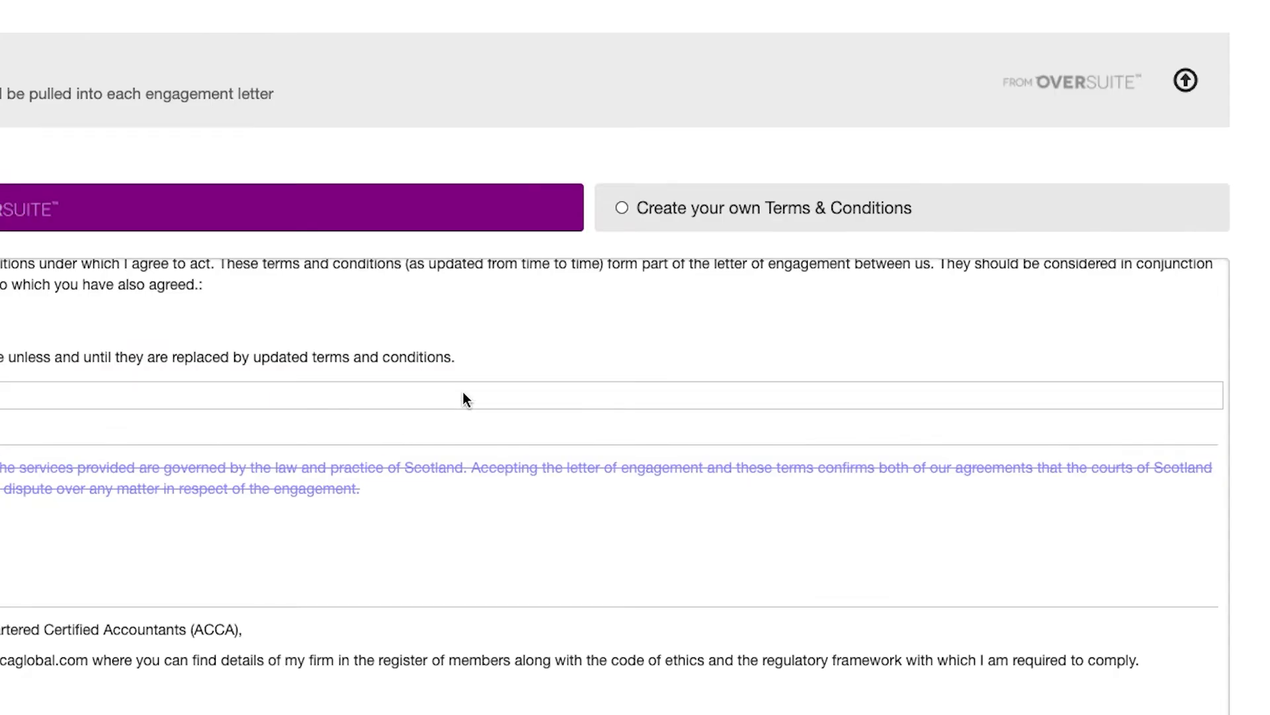
{"action": "left_click", "coordinate": [772, 226]}
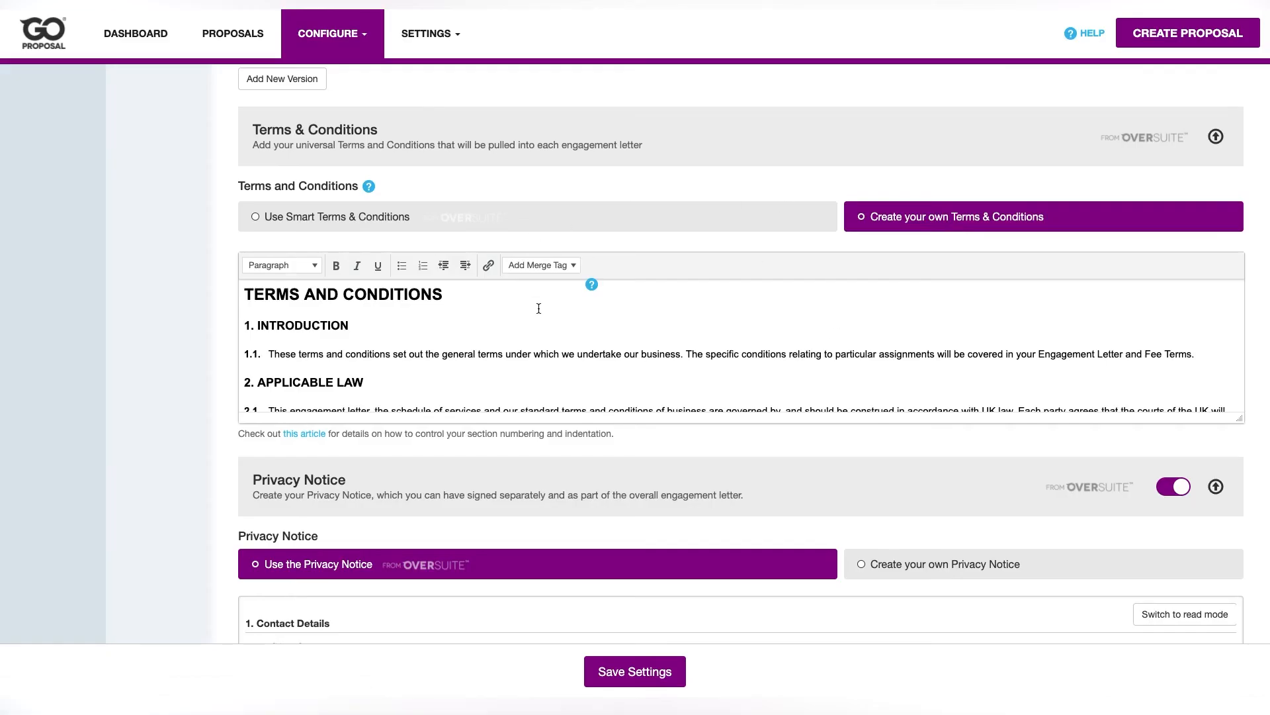
Review the Privacy Notice through to the no-signature Confirmation text, and highlight its line about accepting by paying the monthly fee.
{"action": "scroll", "coordinate": [222, 276], "scroll_direction": "down", "scroll_amount": 6}
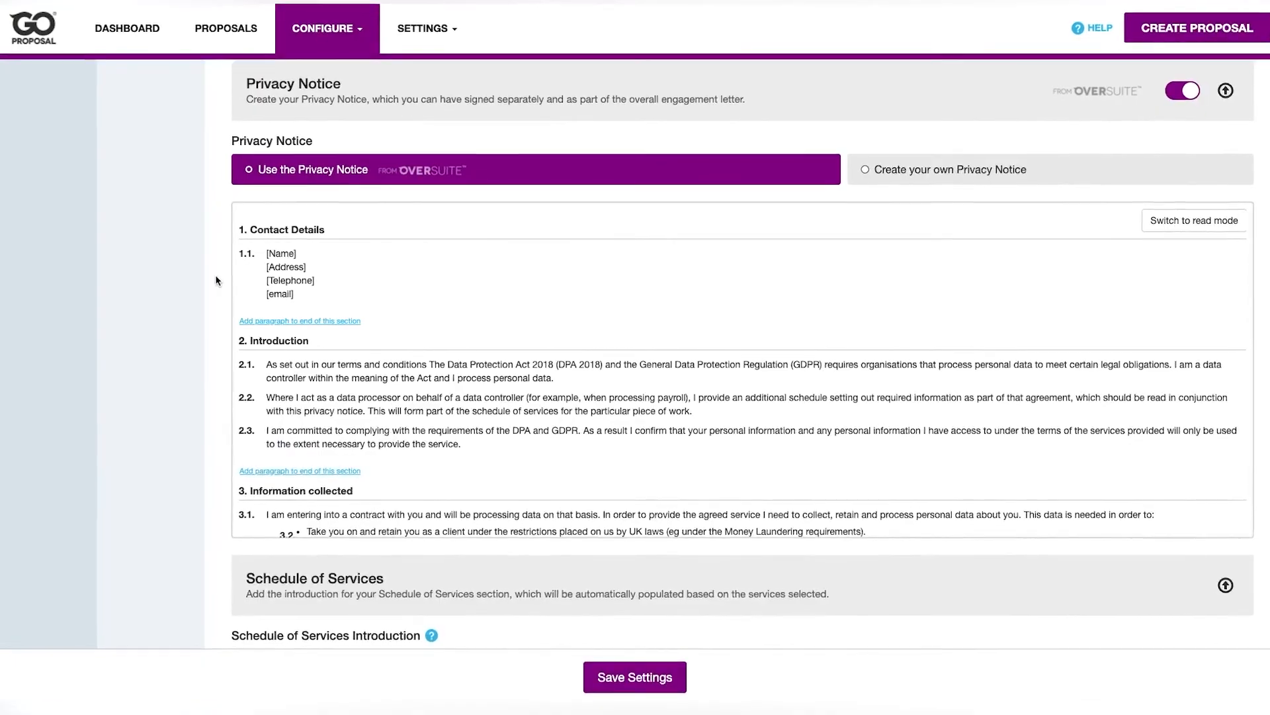
{"action": "scroll", "coordinate": [218, 280], "scroll_direction": "down", "scroll_amount": 10}
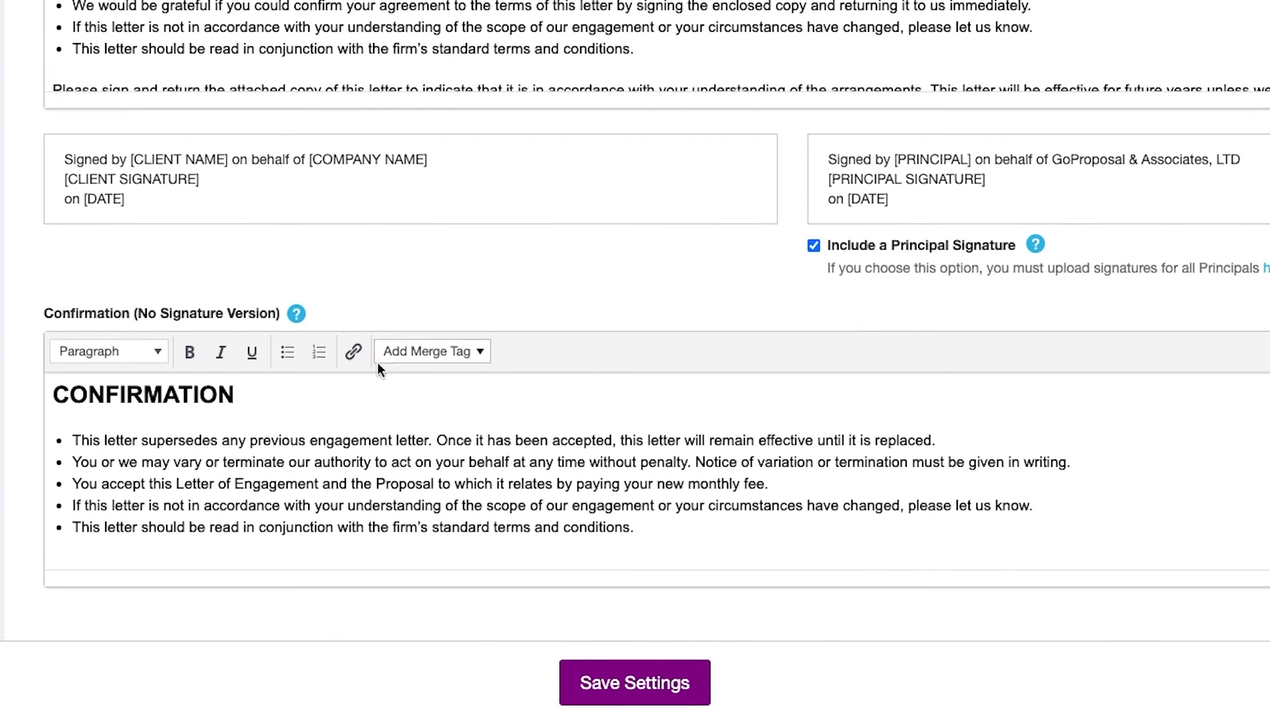
{"action": "left_click_drag", "start_coordinate": [769, 483], "coordinate": [68, 476]}
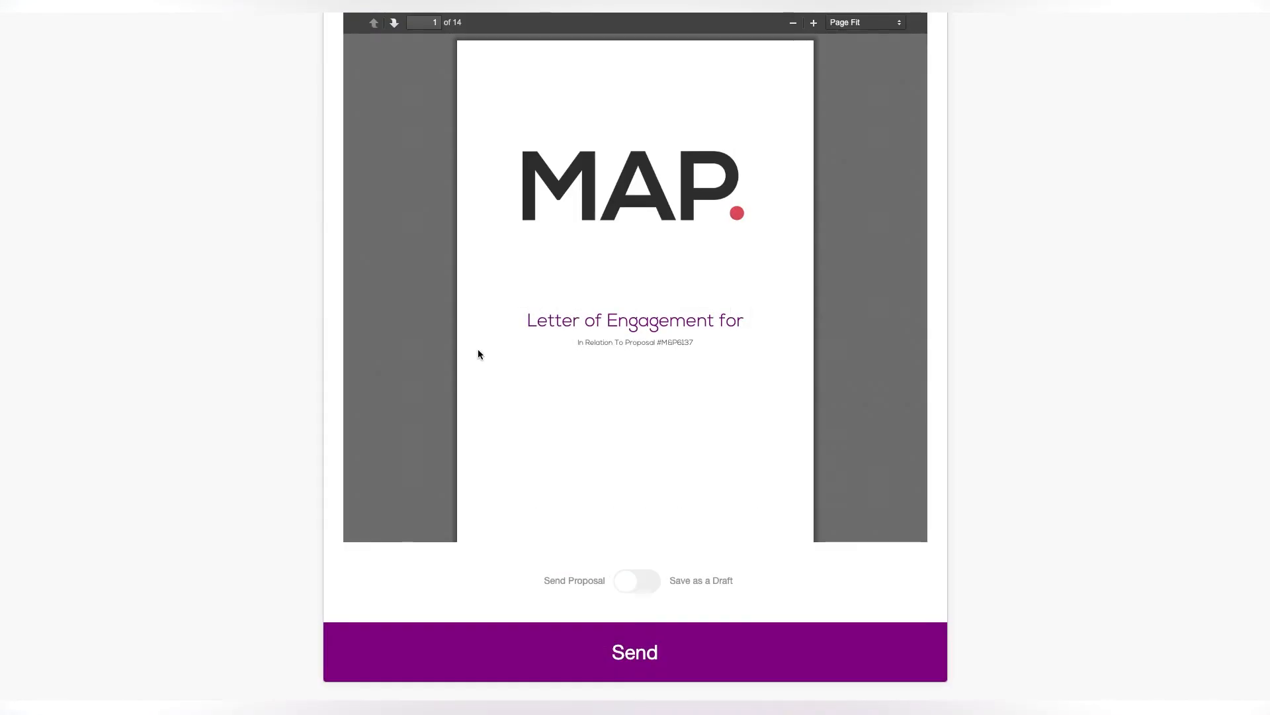
Look through the Letter of Engagement preview, from the cover and contents to the Introduction and Scope pages.
{"action": "scroll", "coordinate": [478, 349], "scroll_direction": "down", "scroll_amount": 5}
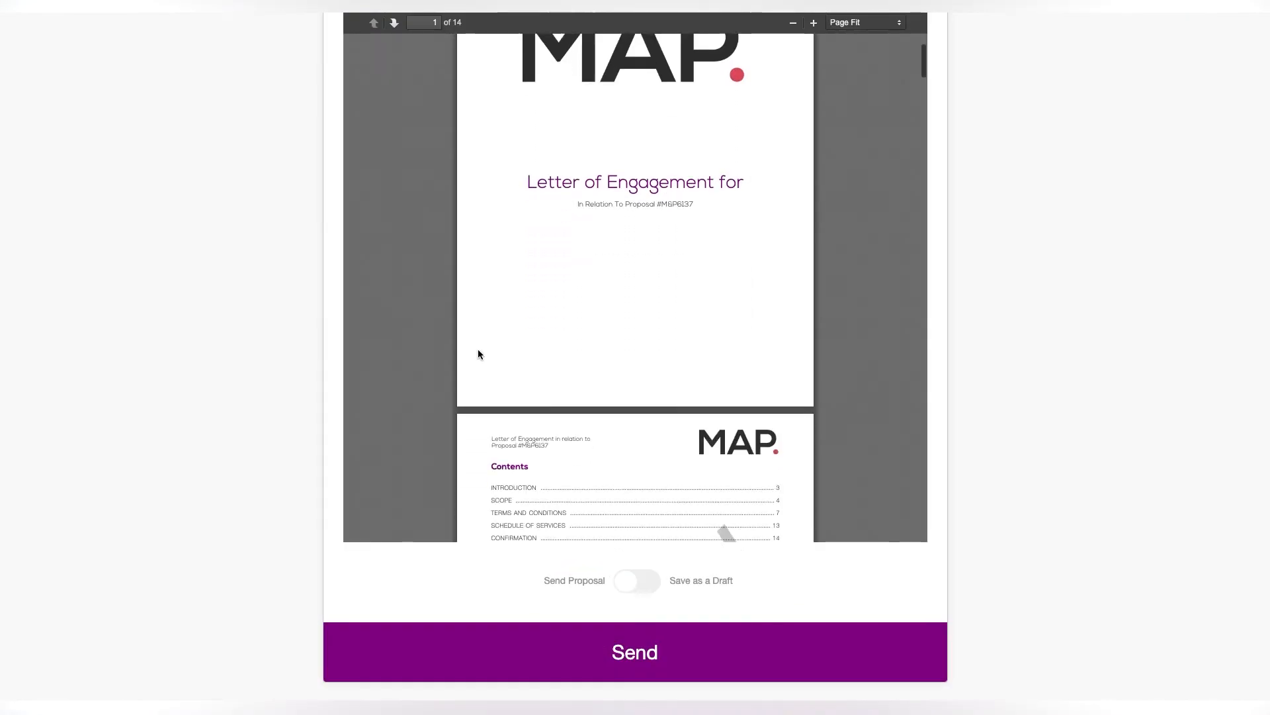
{"action": "scroll", "coordinate": [405, 438], "scroll_direction": "down", "scroll_amount": 10}
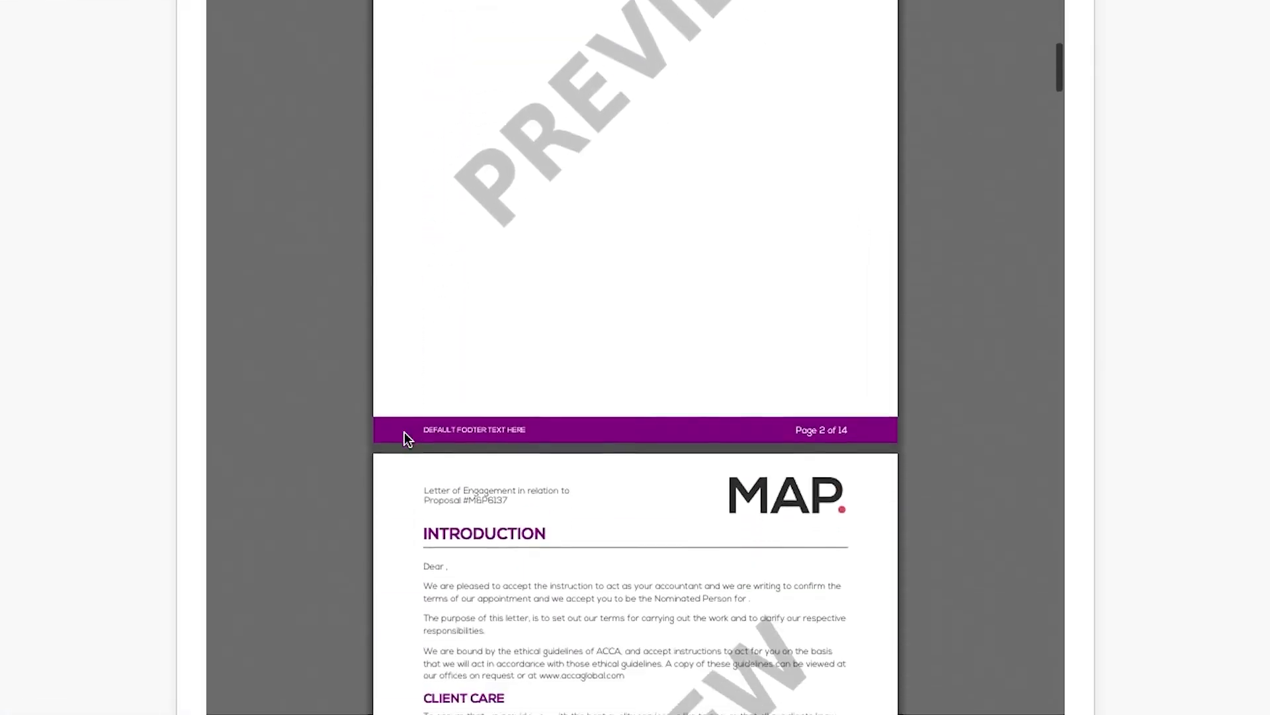
{"action": "scroll", "coordinate": [404, 439], "scroll_direction": "down", "scroll_amount": 10}
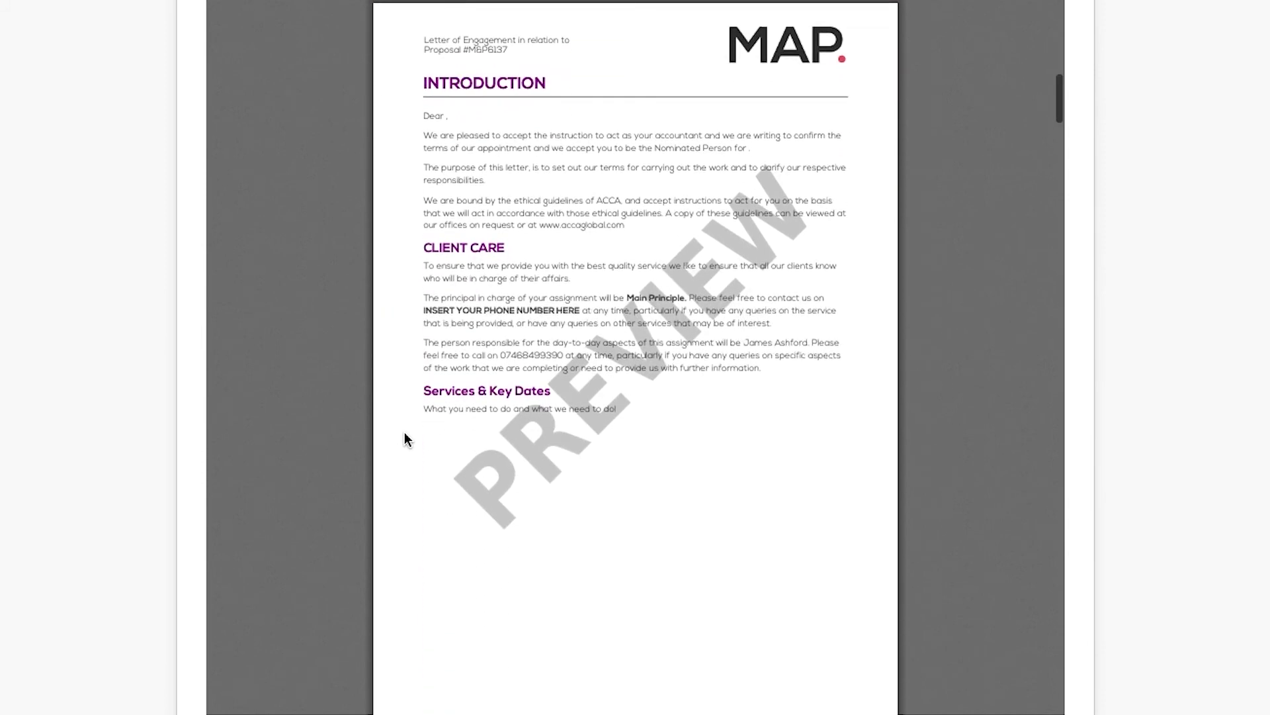
{"action": "scroll", "coordinate": [405, 438], "scroll_direction": "down", "scroll_amount": 8}
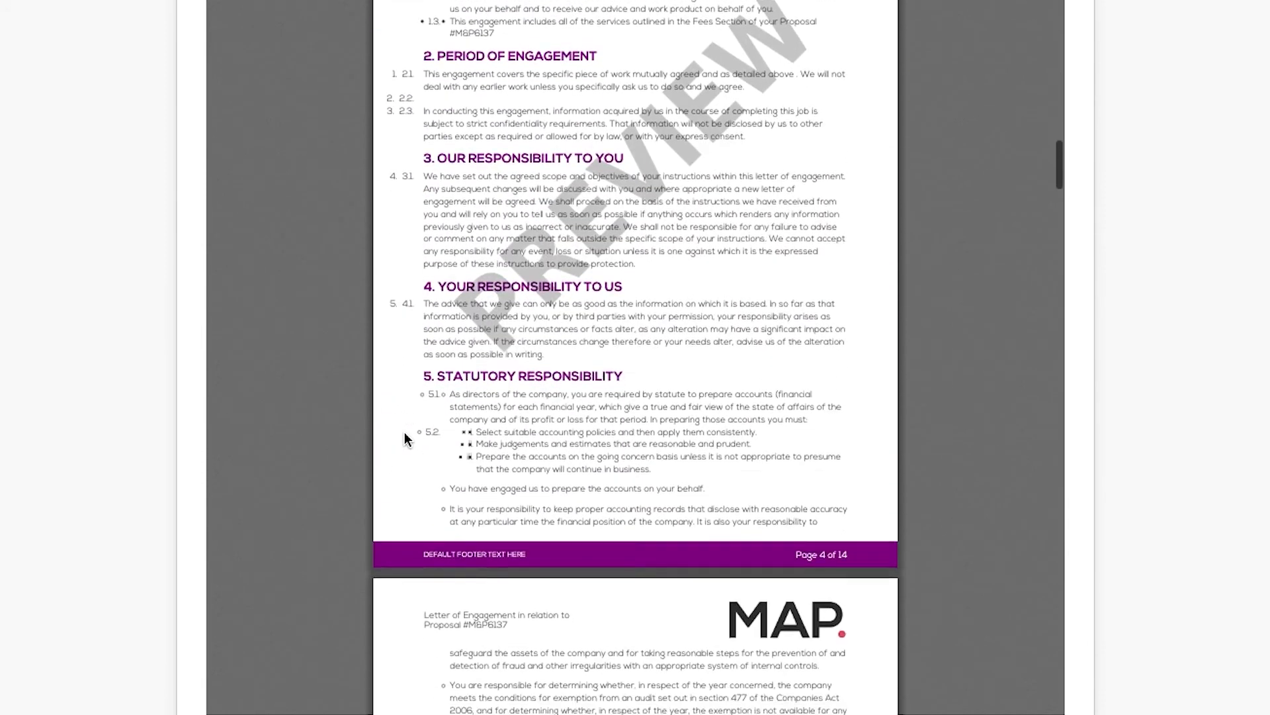